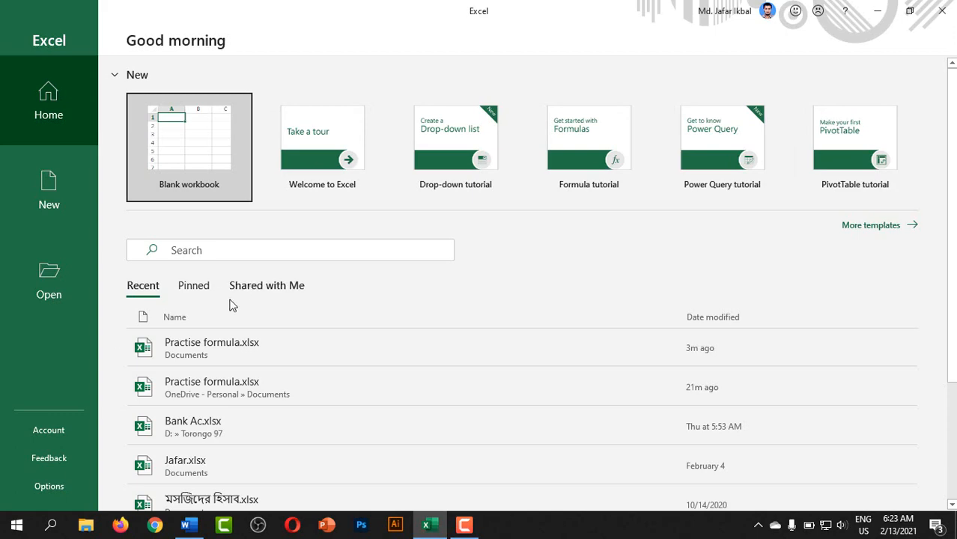
# - Open the recent workbook Practise formula.xlsx from the Documents folder
pyautogui.click(168, 349)
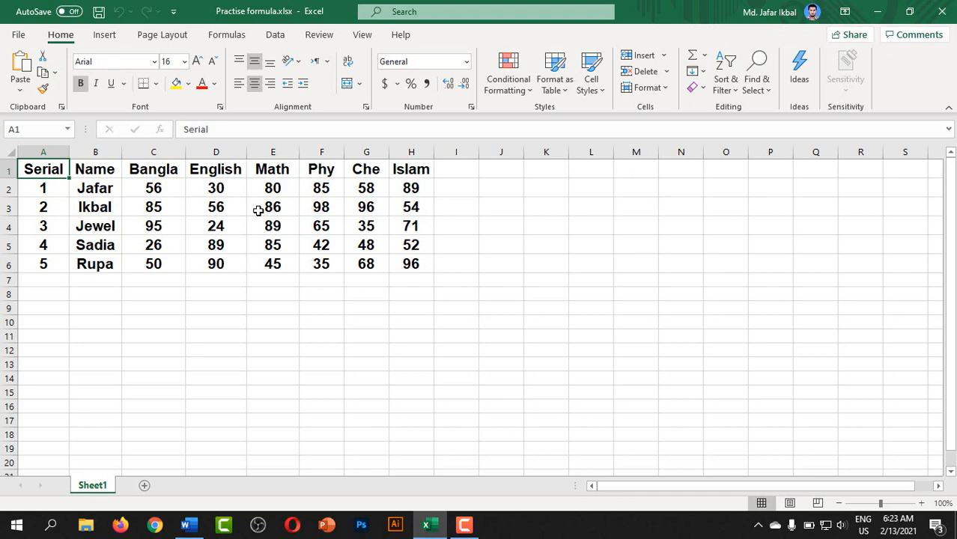
pyautogui.click(457, 169)
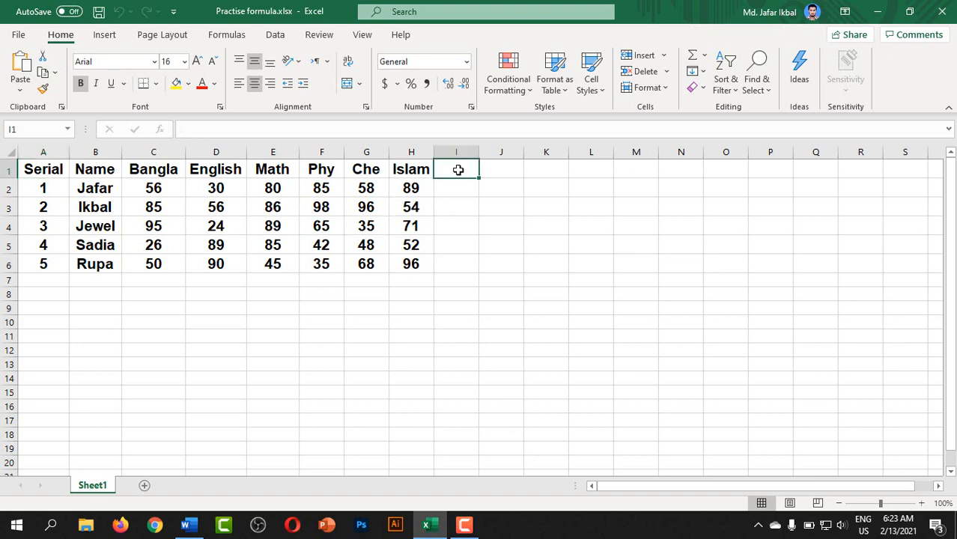
pyautogui.click(501, 169)
pyautogui.click(545, 173)
pyautogui.click(462, 176)
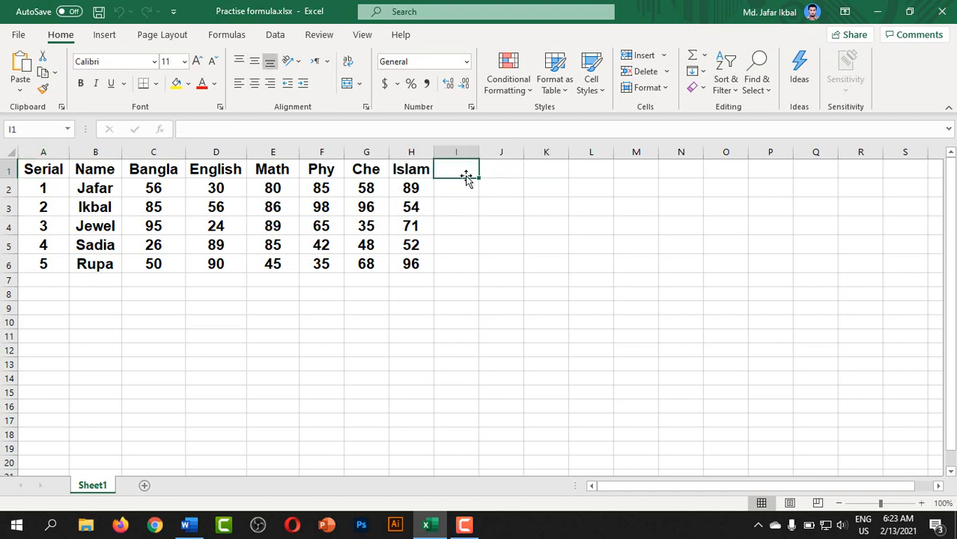
pyautogui.click(507, 175)
pyautogui.click(553, 175)
pyautogui.click(595, 174)
pyautogui.click(656, 176)
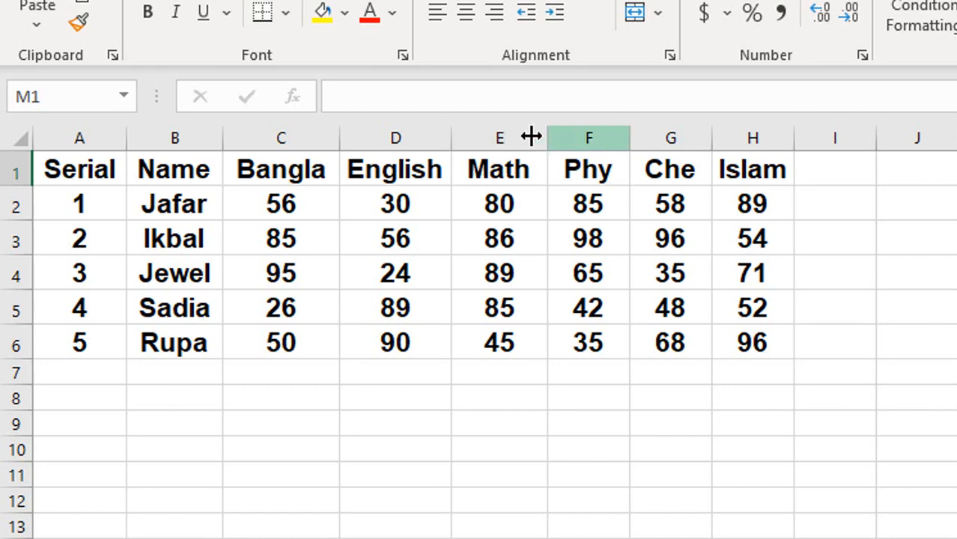
# - Insert a blank column between the Math and Phy columns
pyautogui.click(569, 137)
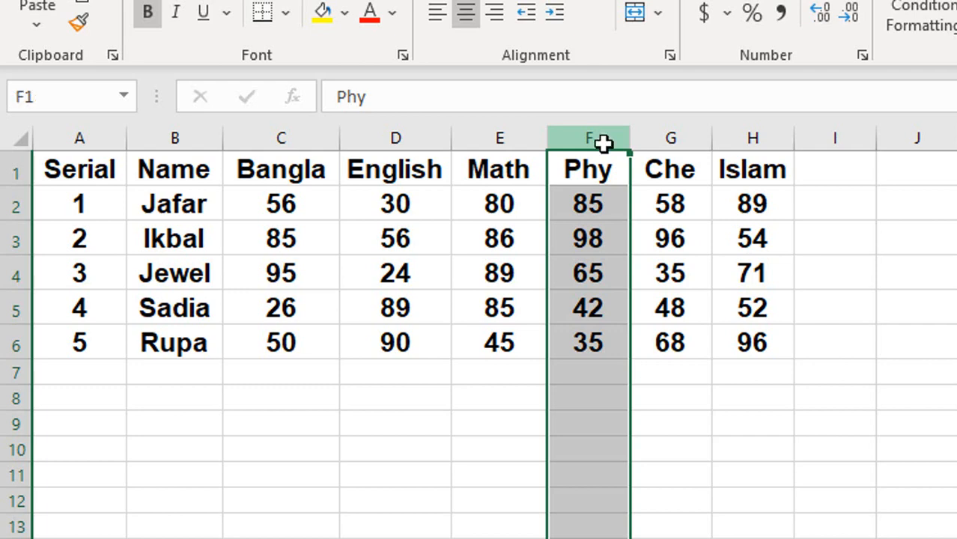
pyautogui.click(515, 139)
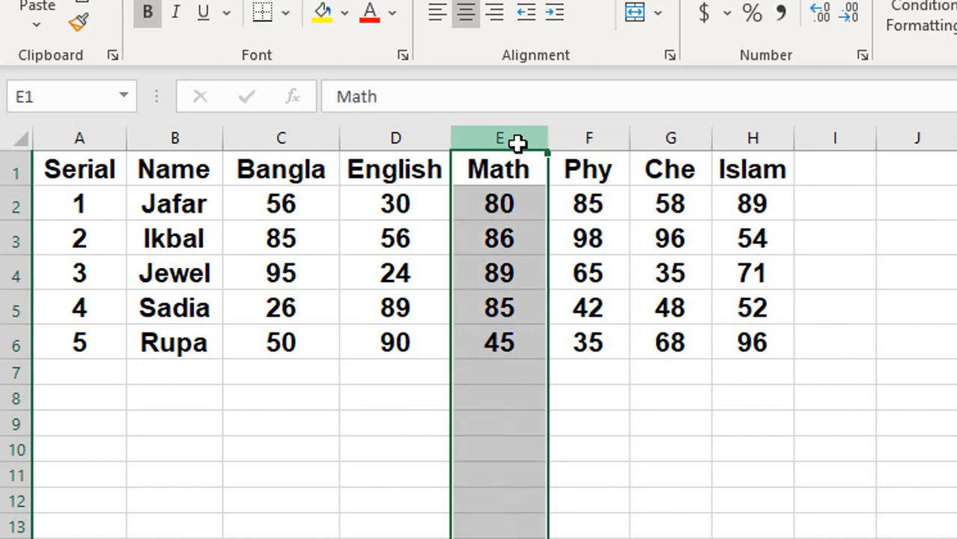
pyautogui.click(597, 172)
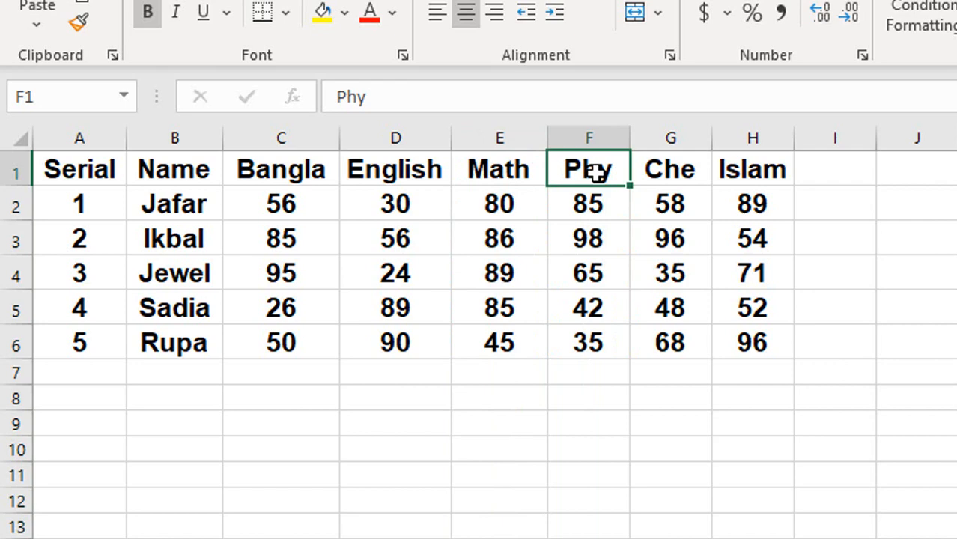
pyautogui.click(605, 134)
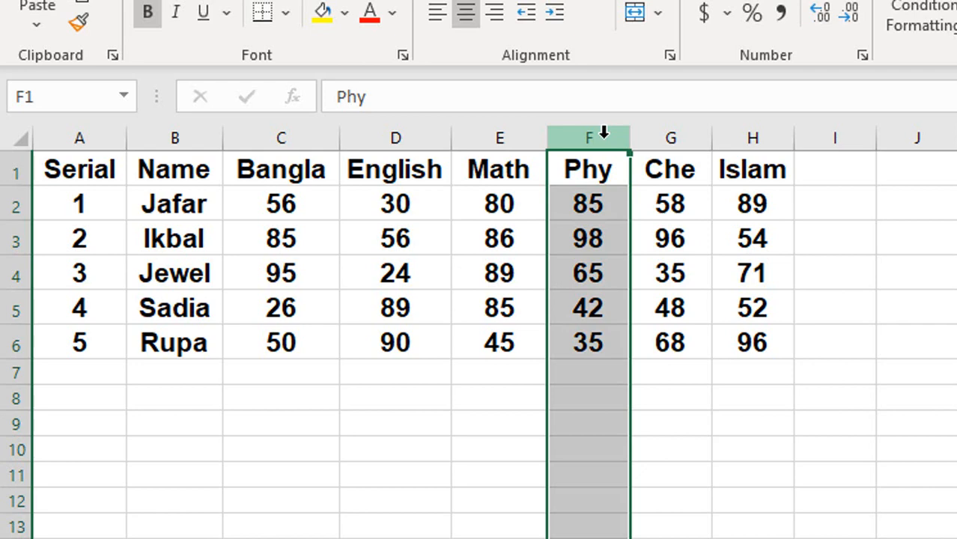
pyautogui.rightClick(606, 137)
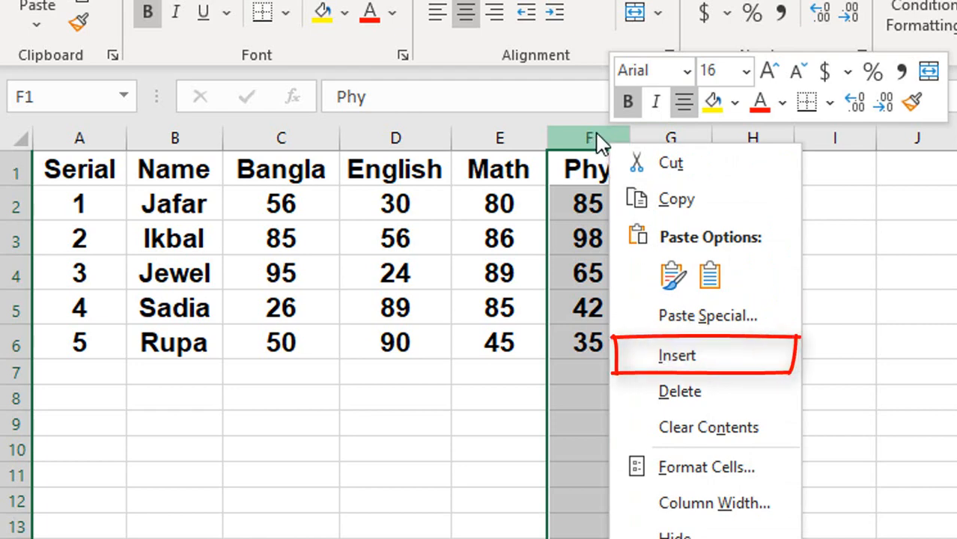
pyautogui.click(732, 361)
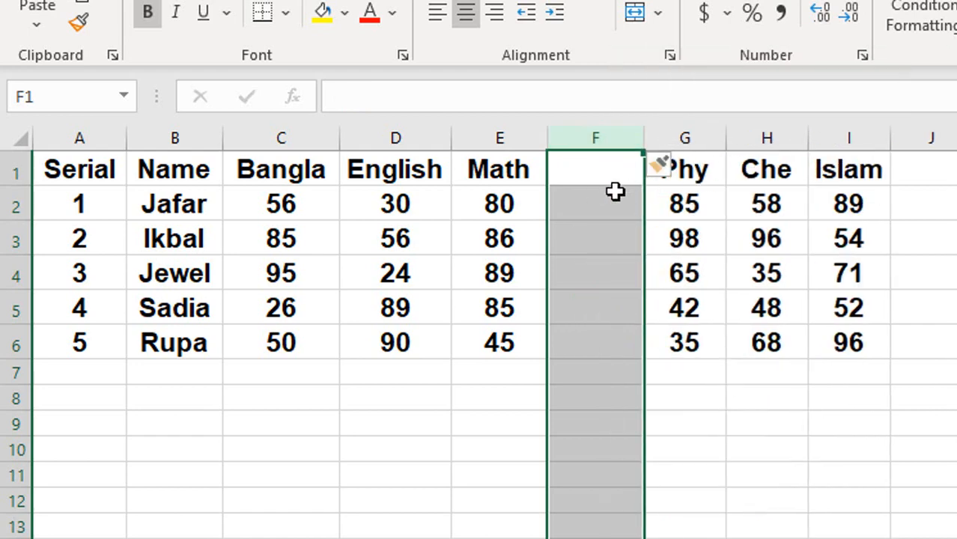
# - Enter ICT as the header of the blank column in cell F1
pyautogui.click(591, 178)
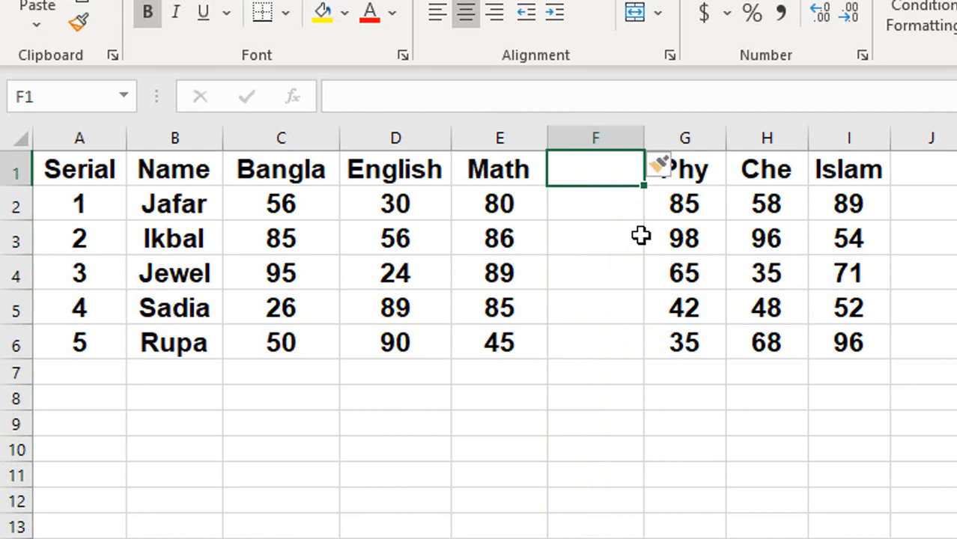
pyautogui.write('ICT')
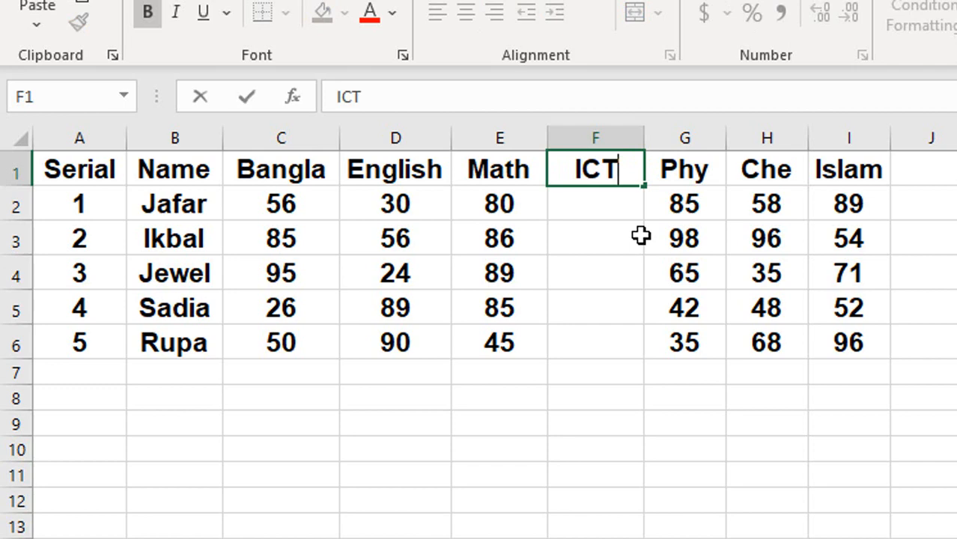
pyautogui.press('Return')
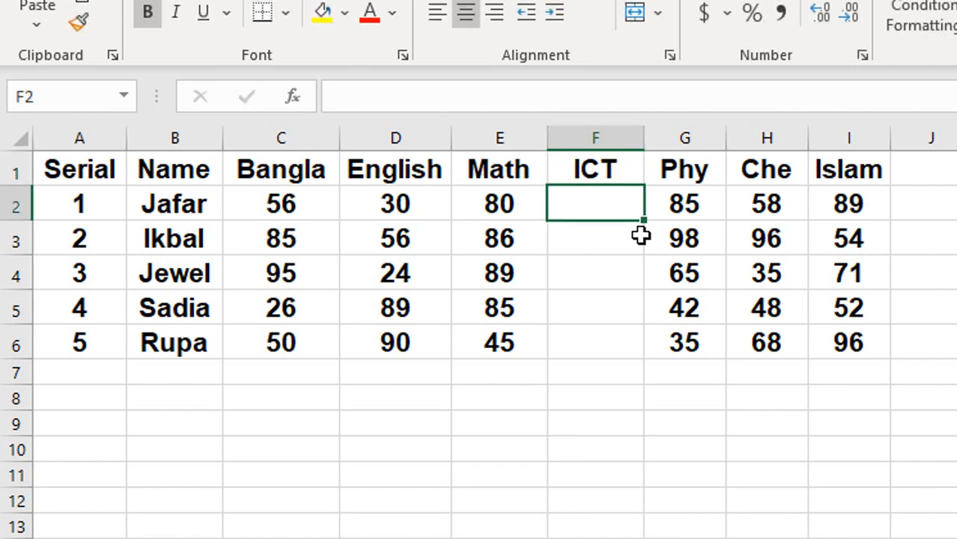
# - Fill in the ICT marks 45, 68, 98, 52 and 15 in cells F2 to F6
pyautogui.write('45')
pyautogui.press('Return')
pyautogui.write('68')
pyautogui.press('Return')
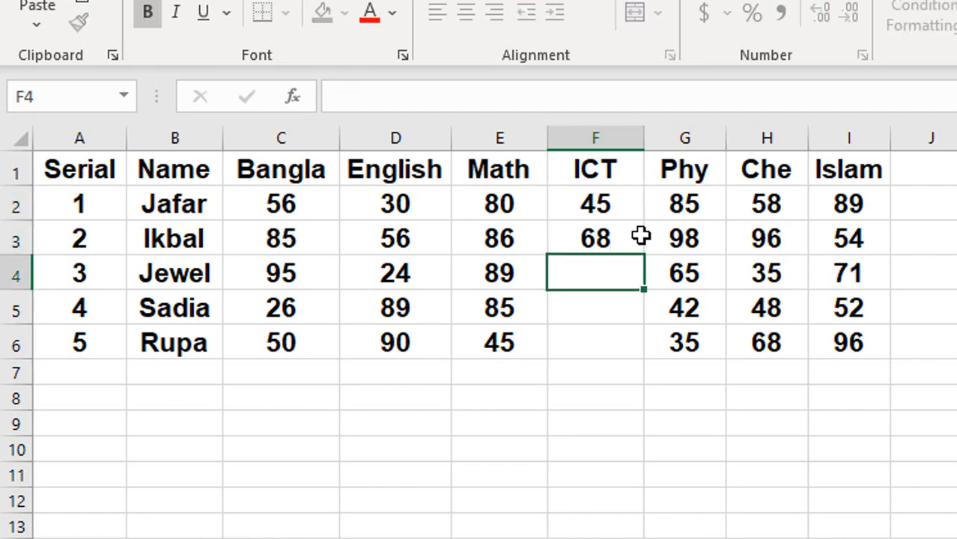
pyautogui.write('98')
pyautogui.press('Return')
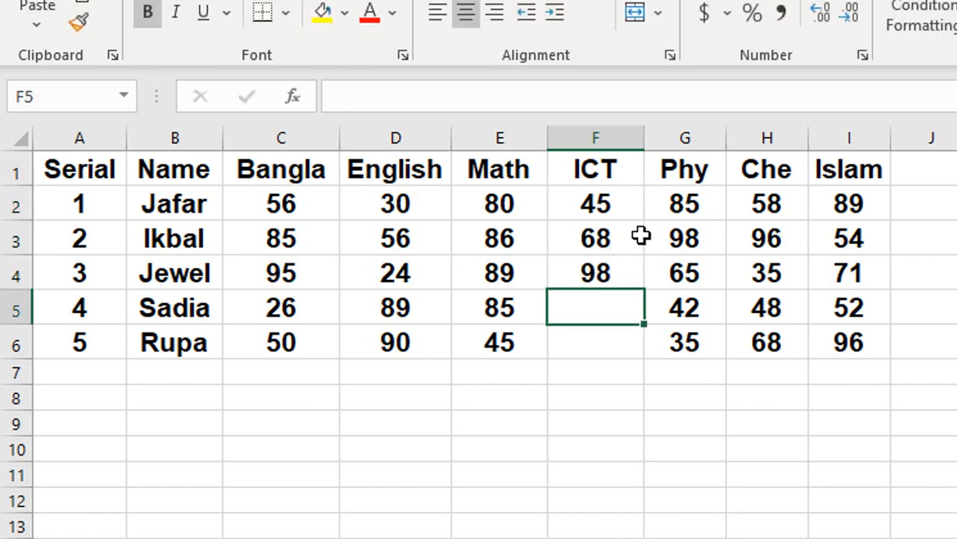
pyautogui.write('52')
pyautogui.press('Return')
pyautogui.write('15')
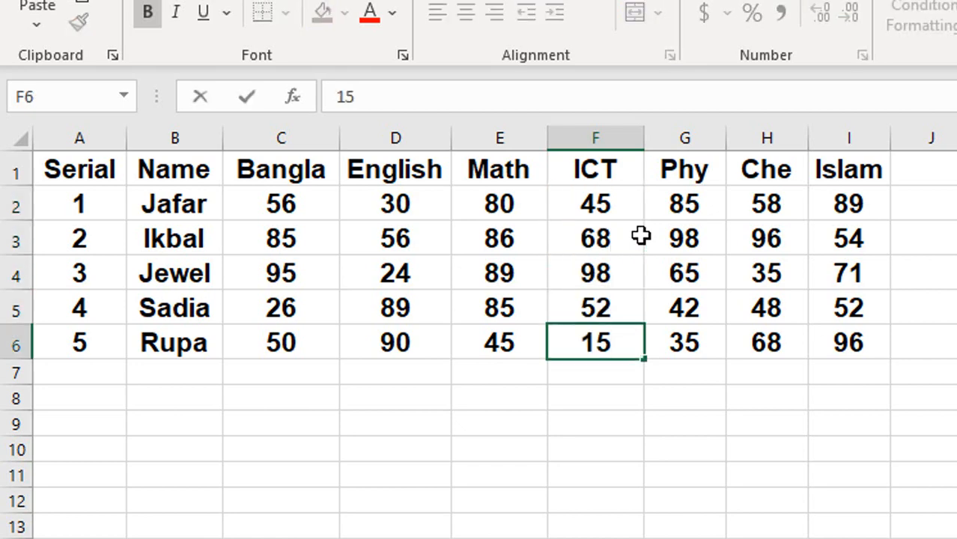
pyautogui.press('Return')
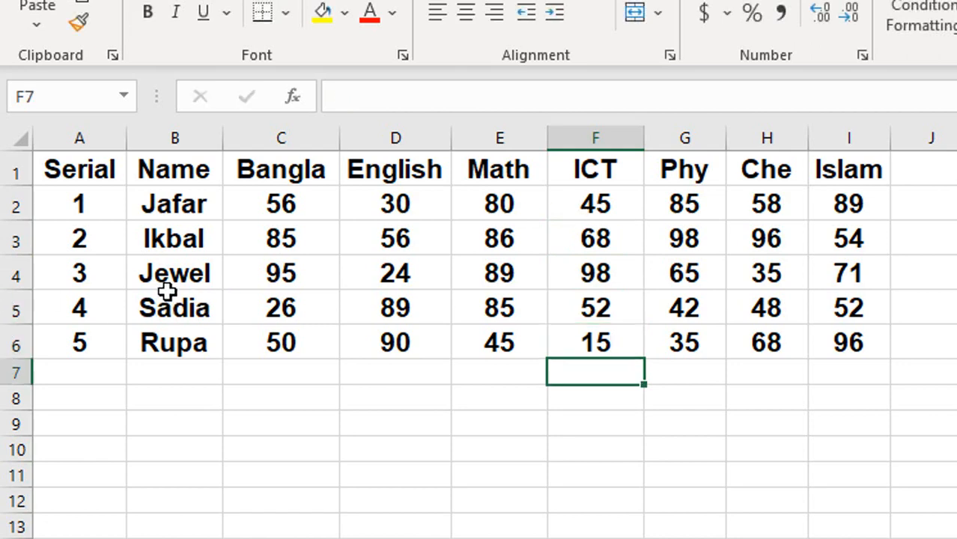
# - Insert a blank row above the student row with serial 4
pyautogui.click(15, 307)
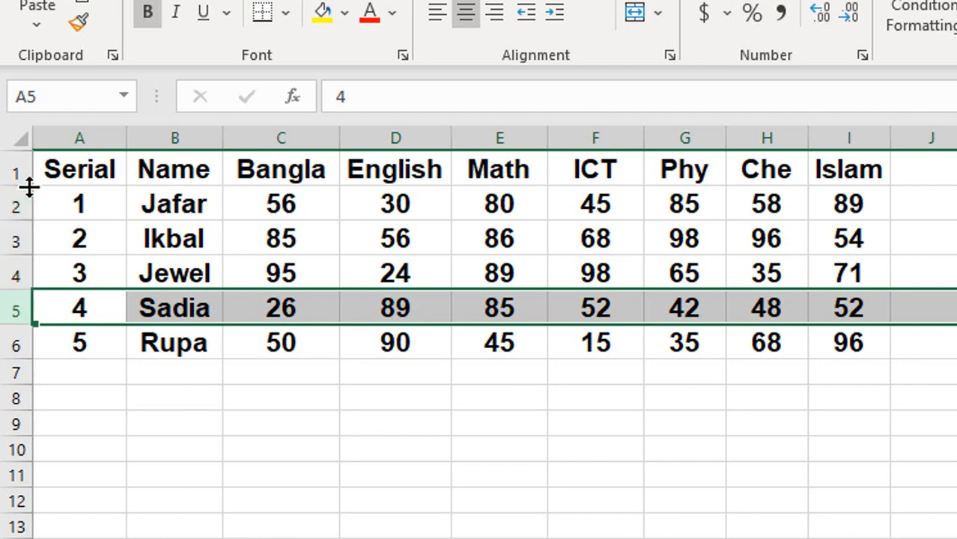
pyautogui.rightClick(23, 318)
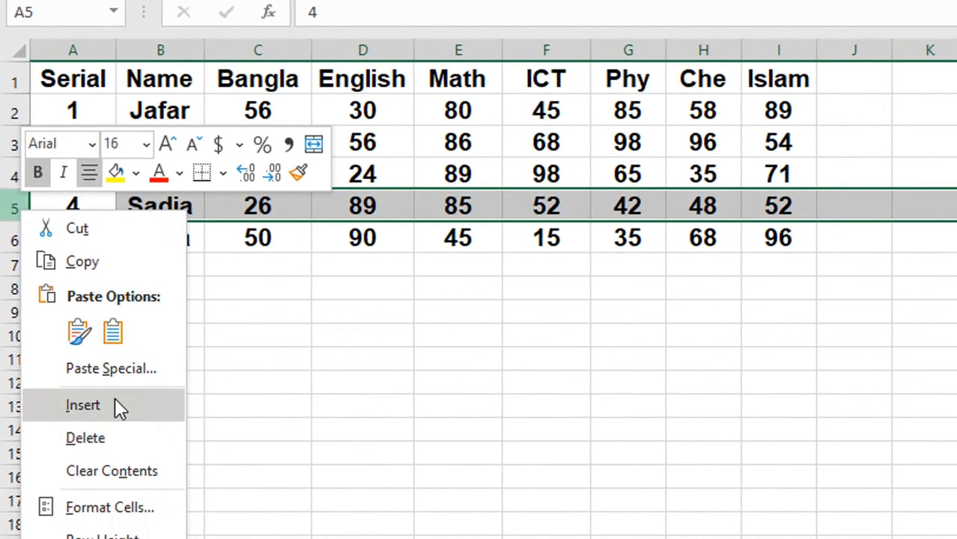
pyautogui.click(123, 524)
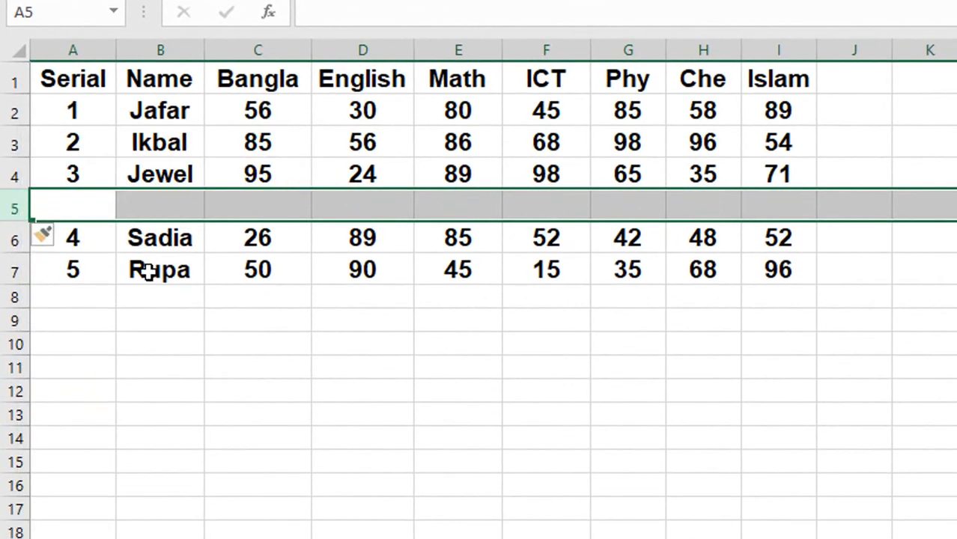
# - Enter serial number 4 for the blank row in cell A5
pyautogui.click(92, 203)
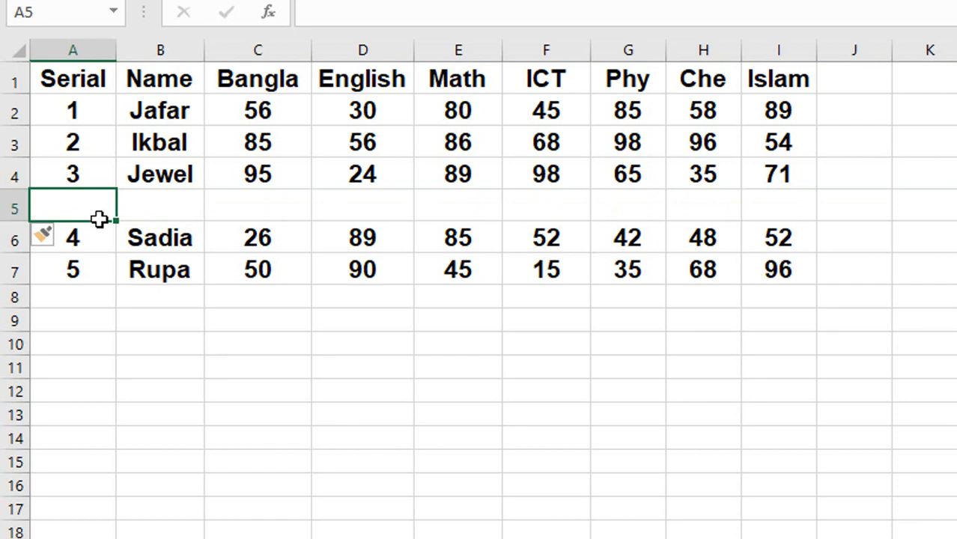
pyautogui.click(82, 238)
pyautogui.click(79, 207)
pyautogui.press('F2')
pyautogui.write('4')
pyautogui.press('Return')
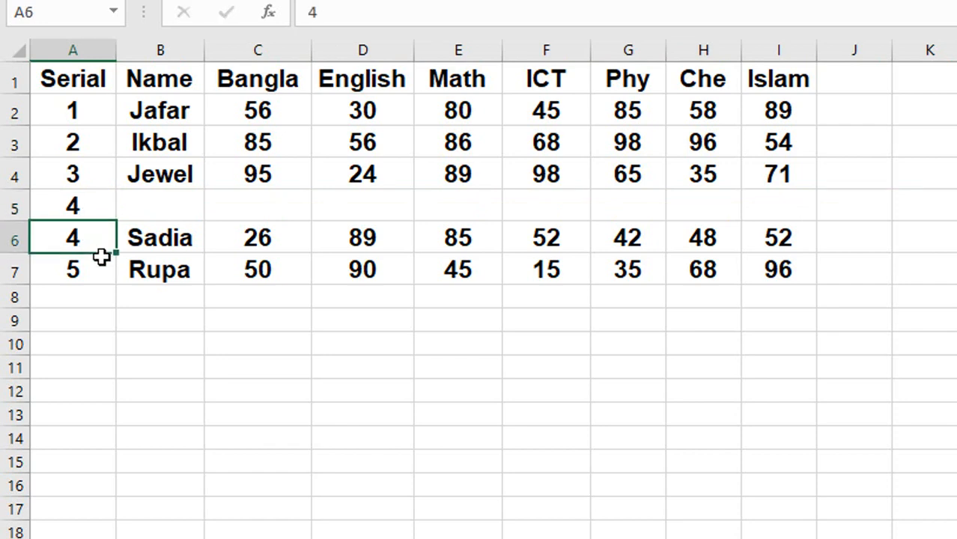
# - Renumber the serials of the last two students in A6 and A7 as 5 and 6
pyautogui.press('F2')
pyautogui.press('BackSpace')
pyautogui.write('5')
pyautogui.press('Return')
pyautogui.press('F2')
pyautogui.press('BackSpace')
pyautogui.write('6')
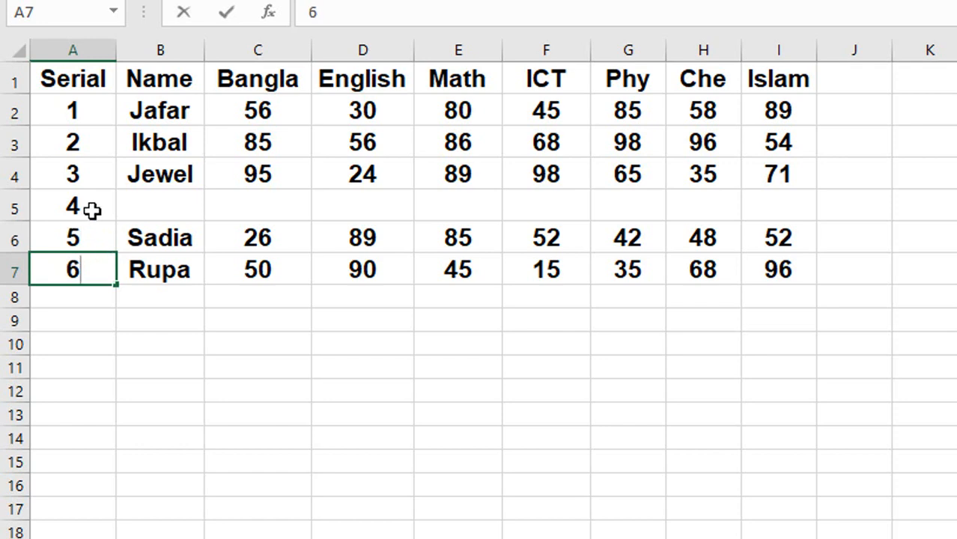
# - Enter the new student's first name in cell B5, next to serial 4
pyautogui.click(158, 203)
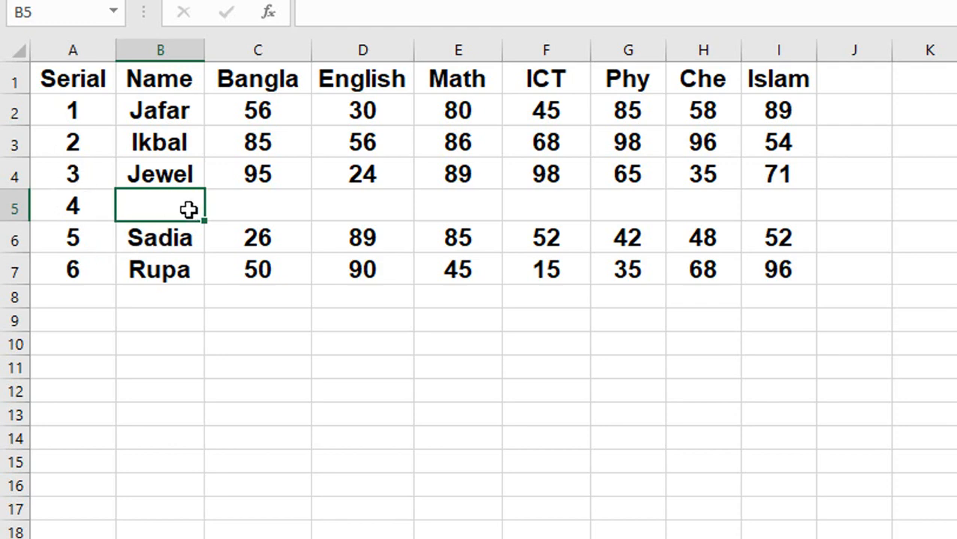
pyautogui.write('Jaf')
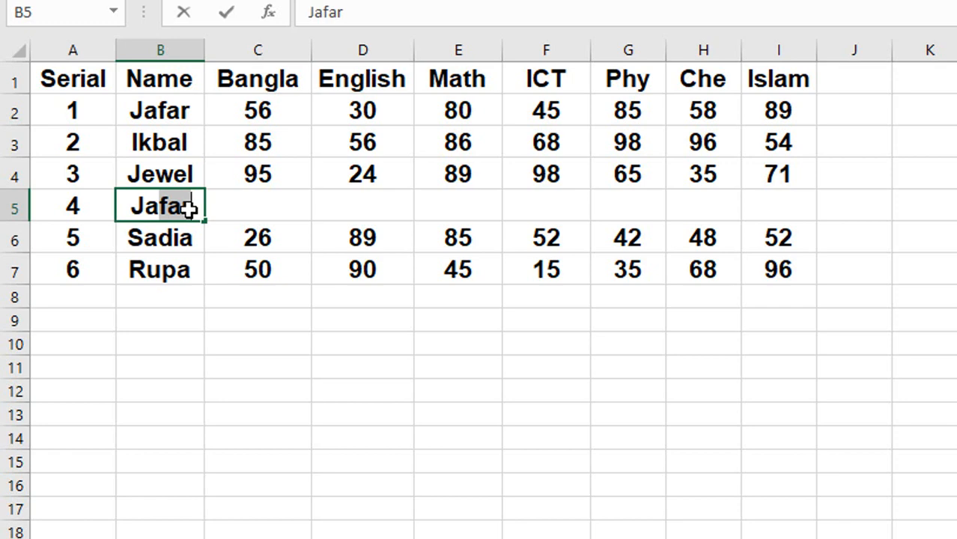
pyautogui.write('a')
pyautogui.press('BackSpace')
pyautogui.press('BackSpace')
pyautogui.press('BackSpace')
pyautogui.write('rif')
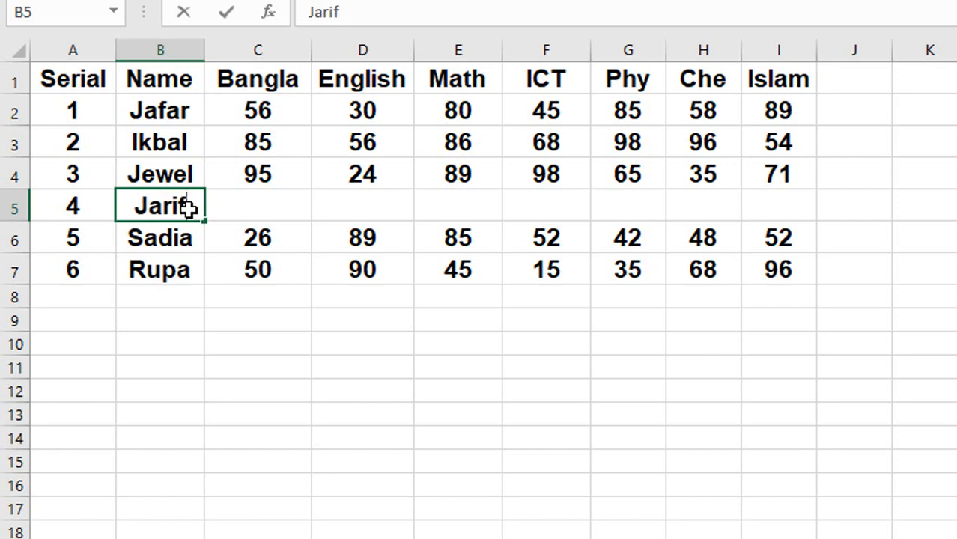
pyautogui.press('Tab')
# - Fill in the serial 4 student's marks from Bangla to Islam as 45, 89, 85, 86, 85, 84 and 85
pyautogui.write('45')
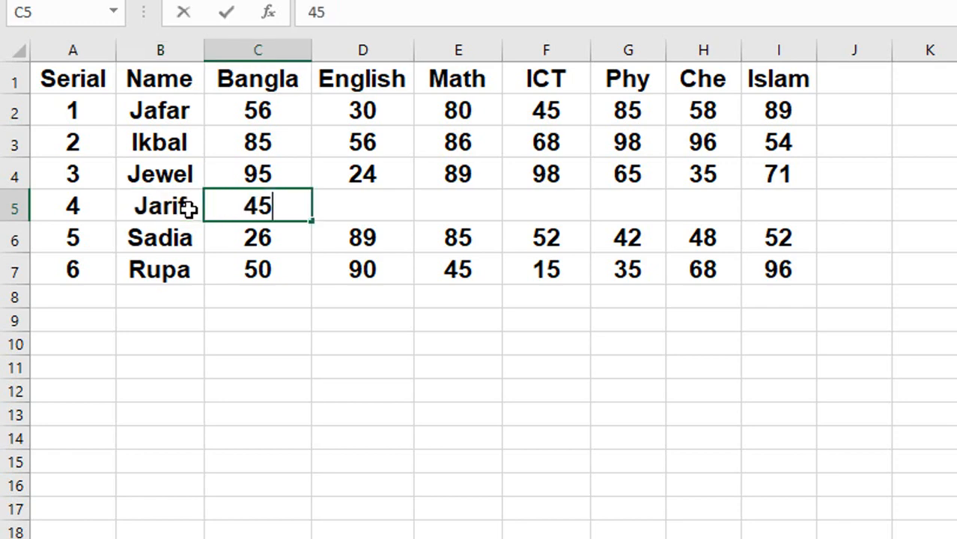
pyautogui.press('Tab')
pyautogui.write('89')
pyautogui.press('Tab')
pyautogui.write('85')
pyautogui.press('Tab')
pyautogui.write('86')
pyautogui.press('Tab')
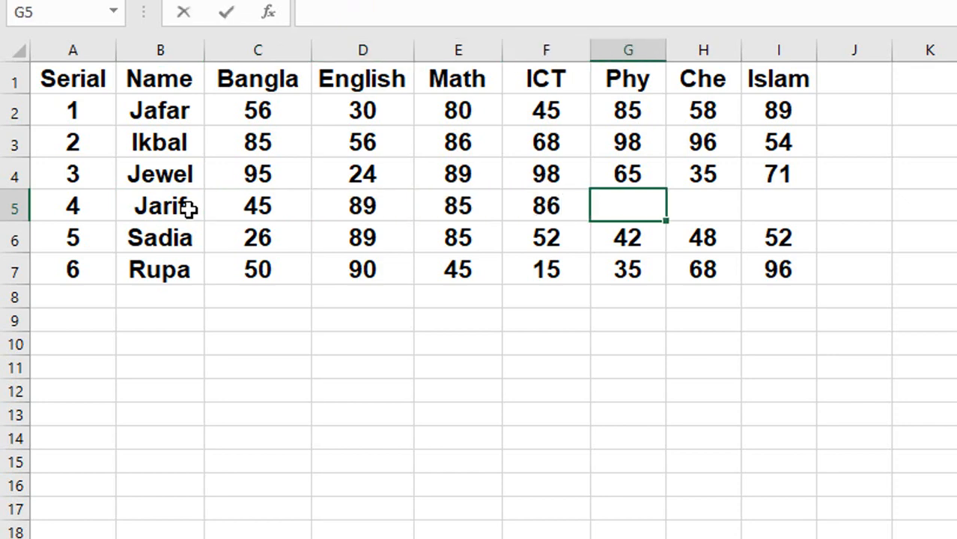
pyautogui.write('85')
pyautogui.press('Tab')
pyautogui.write('84')
pyautogui.press('Tab')
pyautogui.write('85')
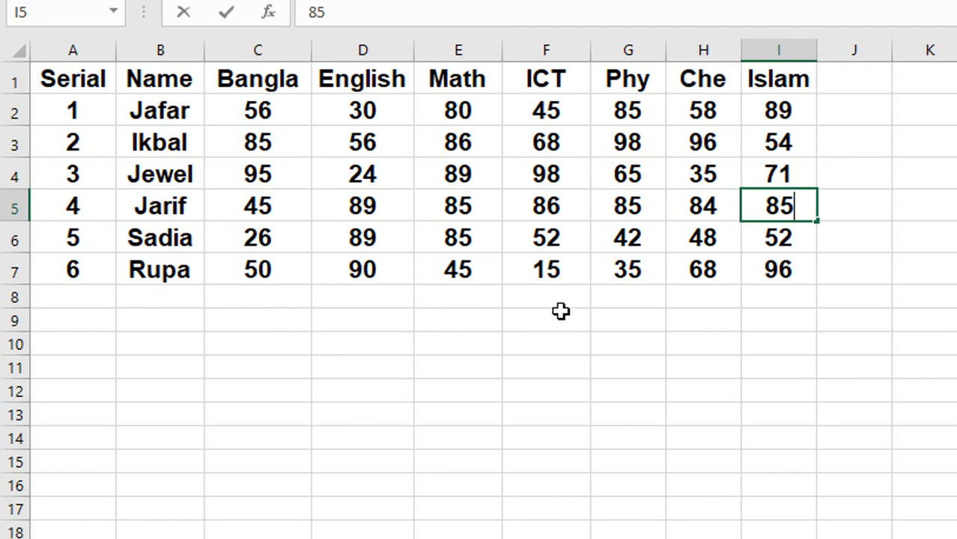
# - Start another student record in row 8 with serial 7 and the student's first name
pyautogui.click(78, 298)
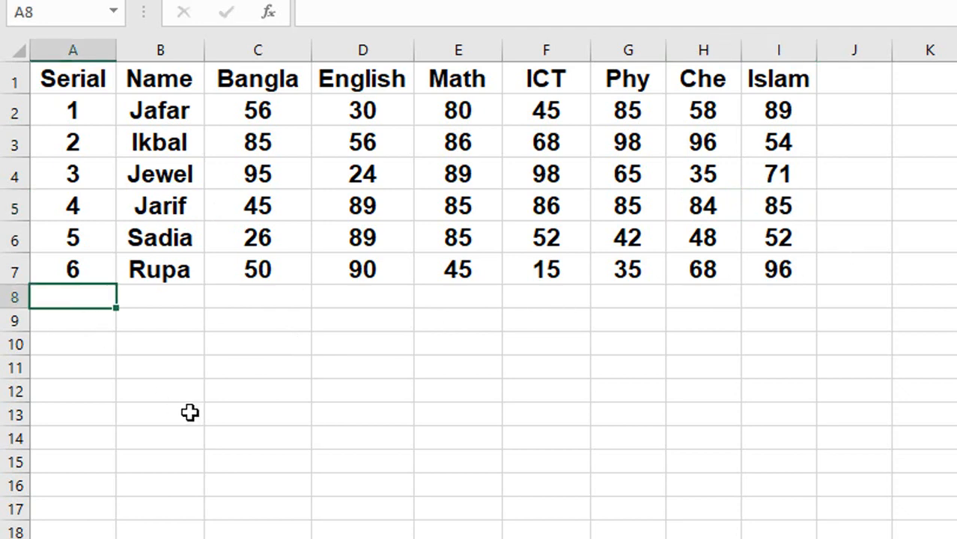
pyautogui.press('Right')
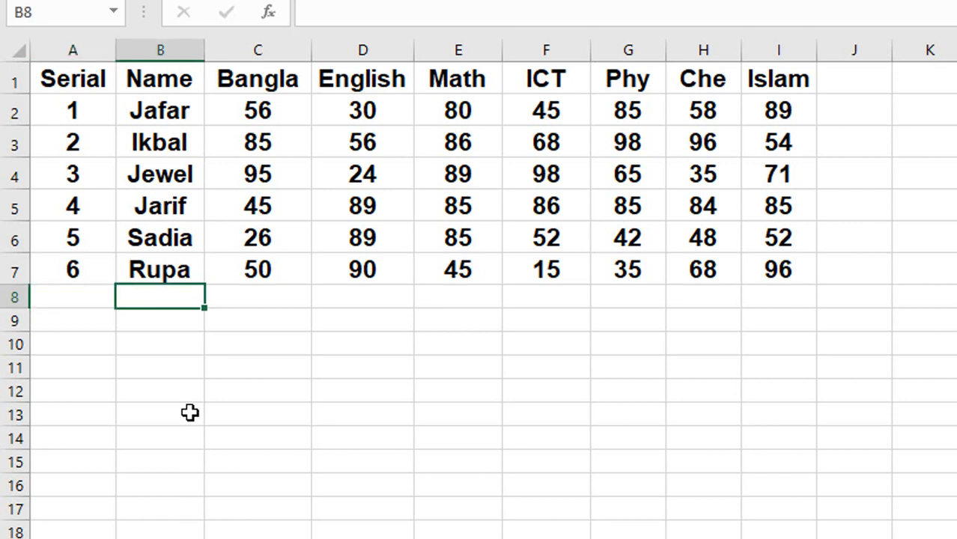
pyautogui.press('Left')
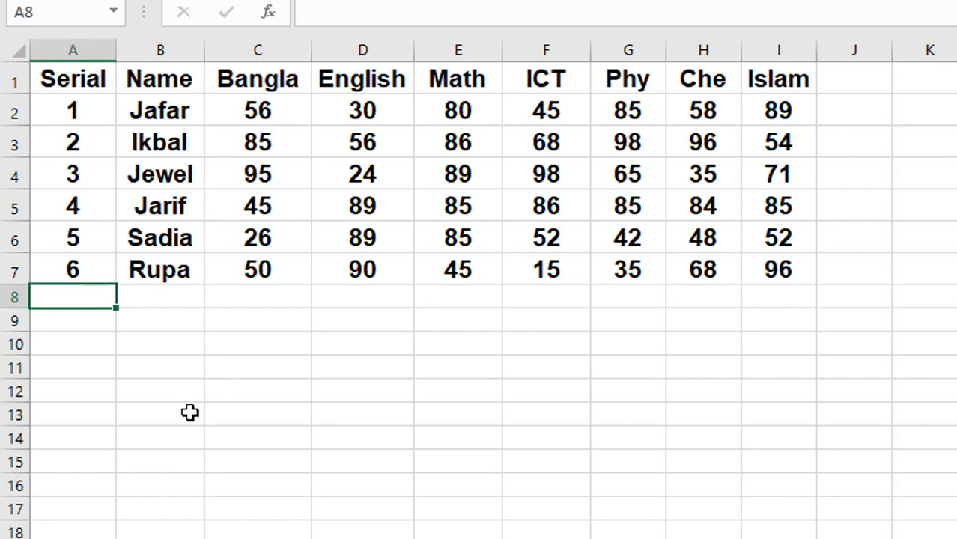
pyautogui.write('7')
pyautogui.press('Tab')
pyautogui.write('J')
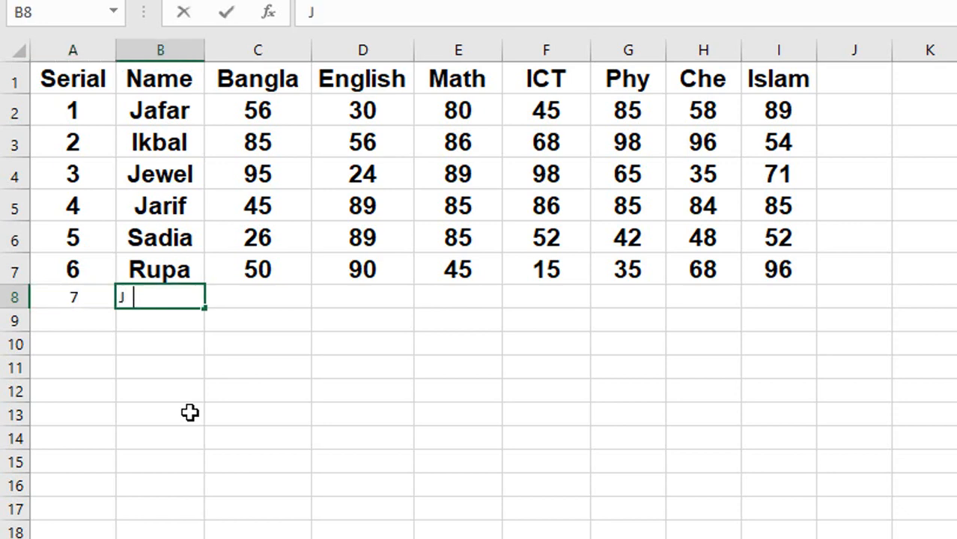
pyautogui.write('afirah')
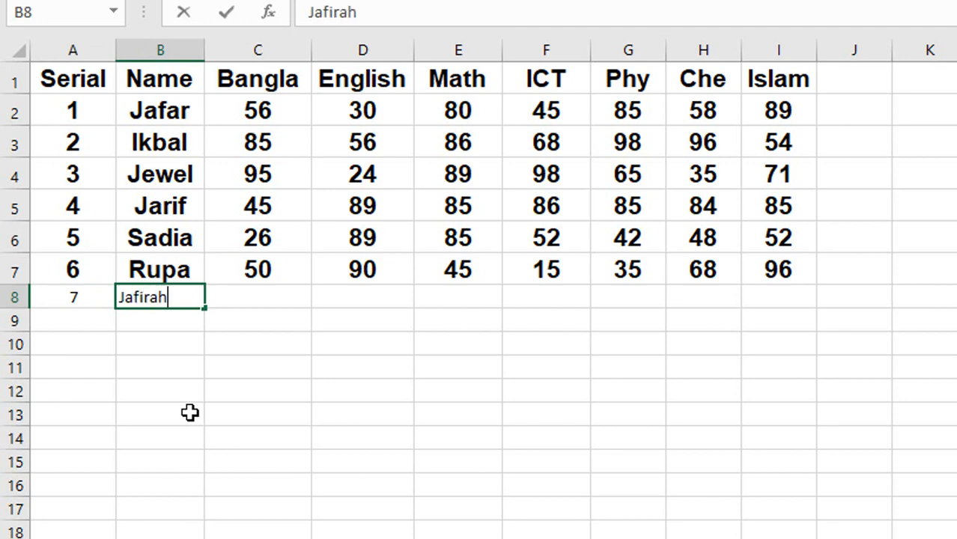
pyautogui.press('Tab')
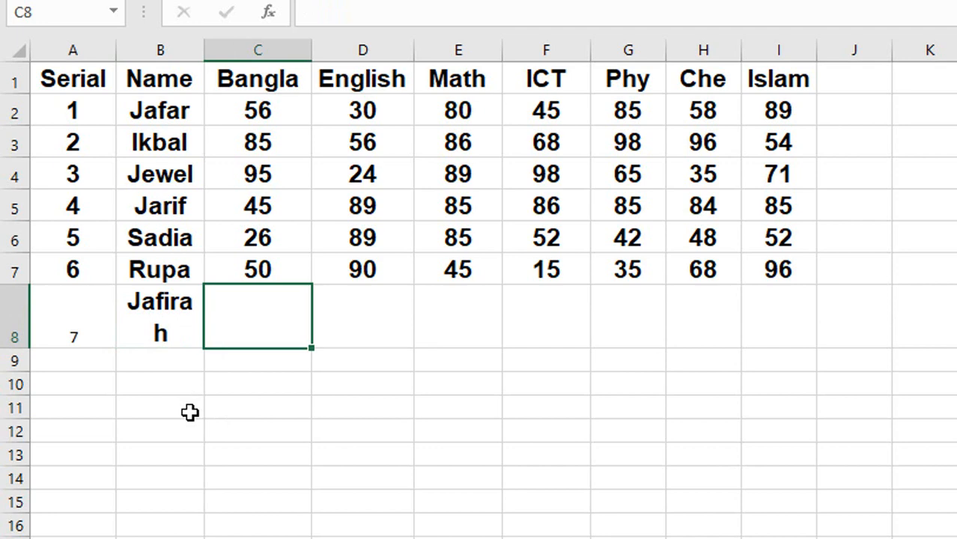
# - Fill in the serial 7 student's marks from Bangla to Islam as 85, 68, 69, 85, 84, 45 and 85
pyautogui.write('85')
pyautogui.press('Tab')
pyautogui.write('68')
pyautogui.press('Tab')
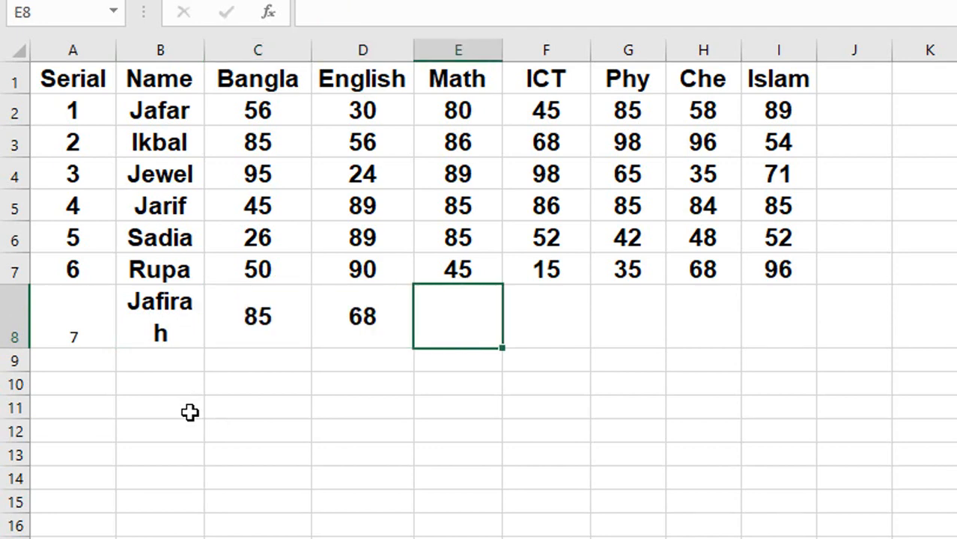
pyautogui.write('69')
pyautogui.press('Tab')
pyautogui.write('85')
pyautogui.press('Tab')
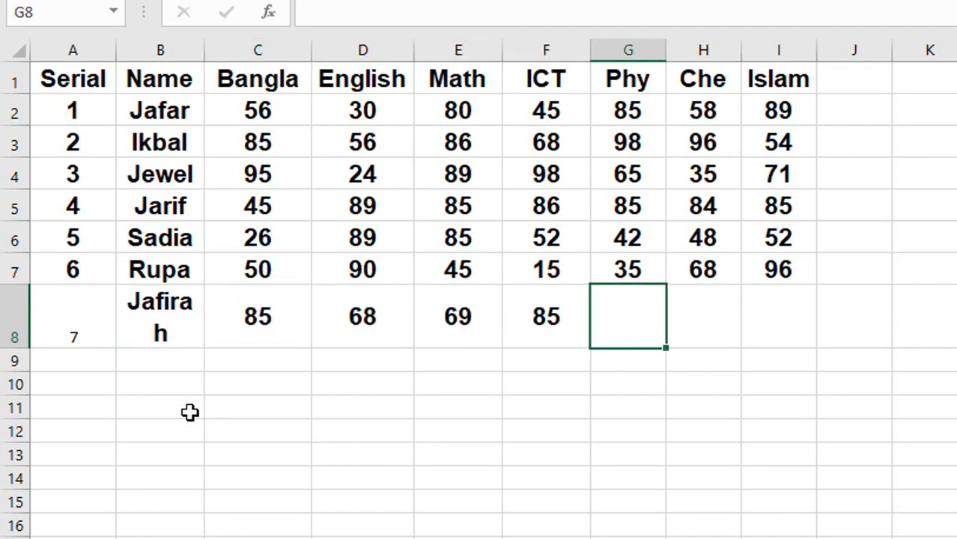
pyautogui.write('84')
pyautogui.press('Tab')
pyautogui.write('45')
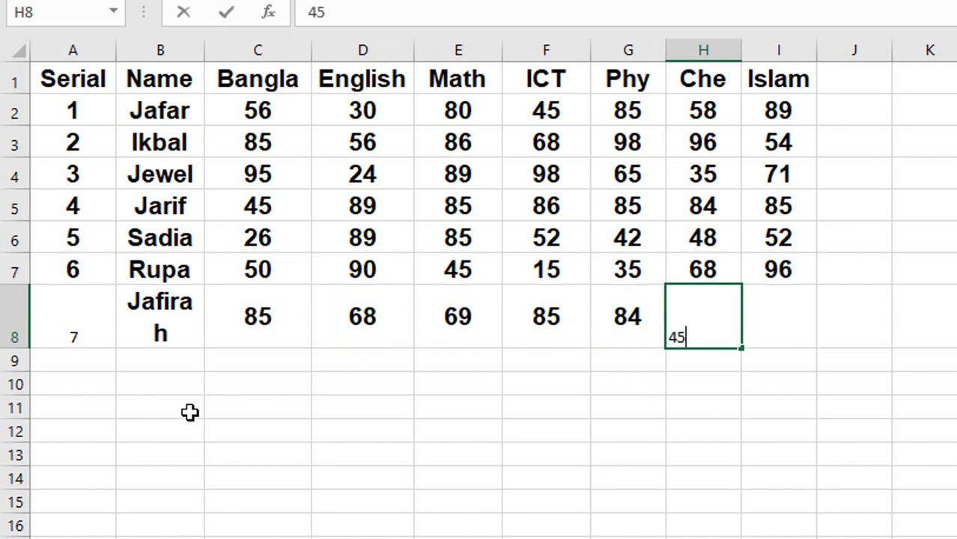
pyautogui.press('Tab')
pyautogui.write('85')
pyautogui.press('Tab')
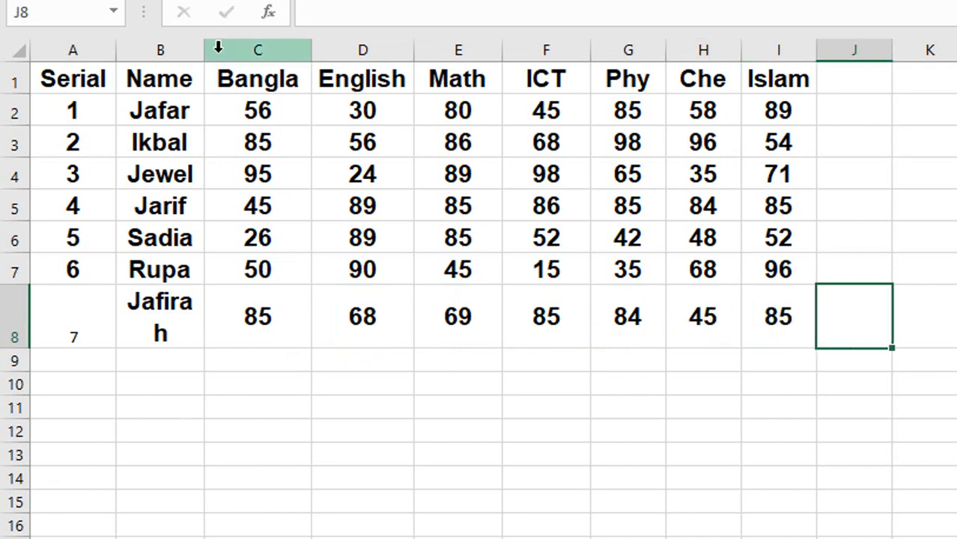
# - Widen the Name column until the student's name in row 8 fits on one line
pyautogui.moveTo(206, 48)
pyautogui.mouseDown()
pyautogui.moveTo(225, 48)
pyautogui.moveTo(203, 49)
pyautogui.mouseUp()
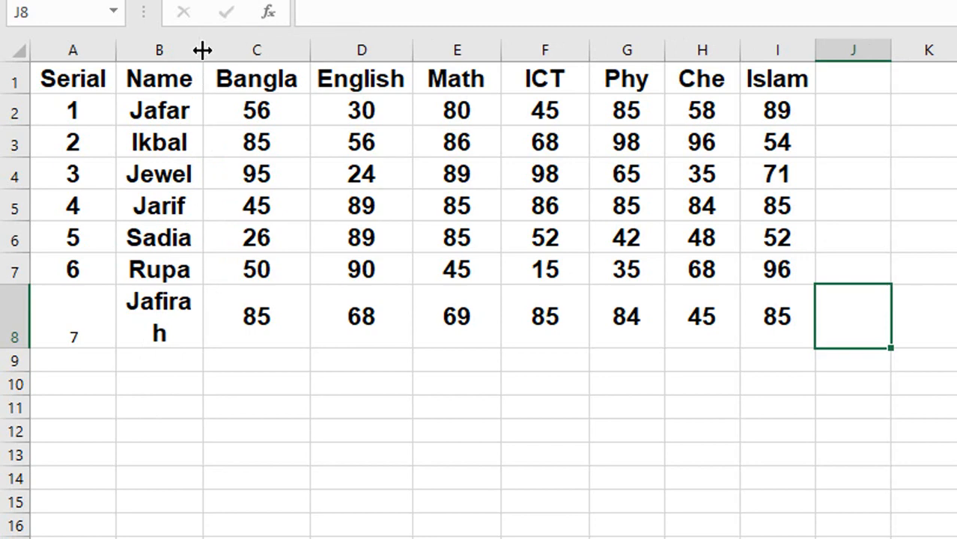
pyautogui.moveTo(202, 50); pyautogui.dragTo(226, 50)
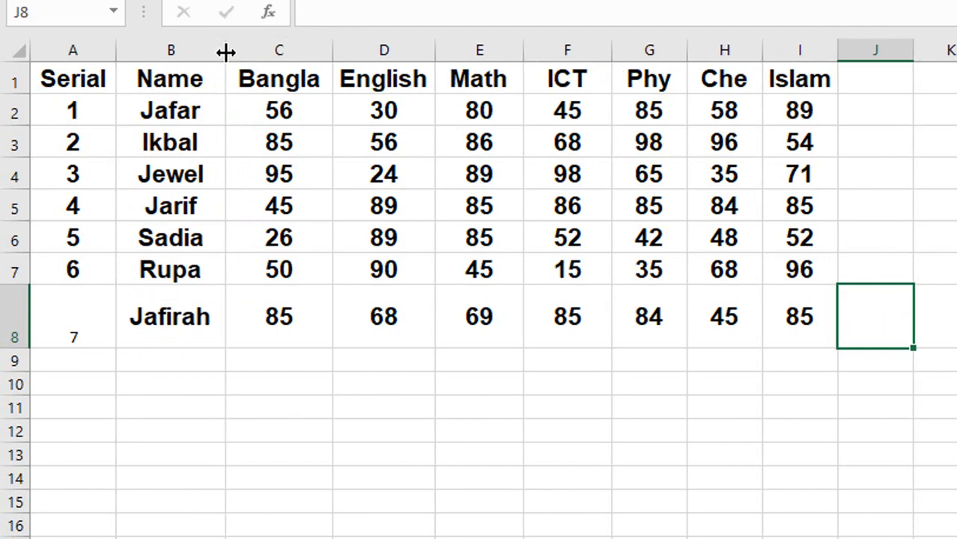
# - Format the serial number in A8 with the Arial font at size 16
pyautogui.click(83, 323)
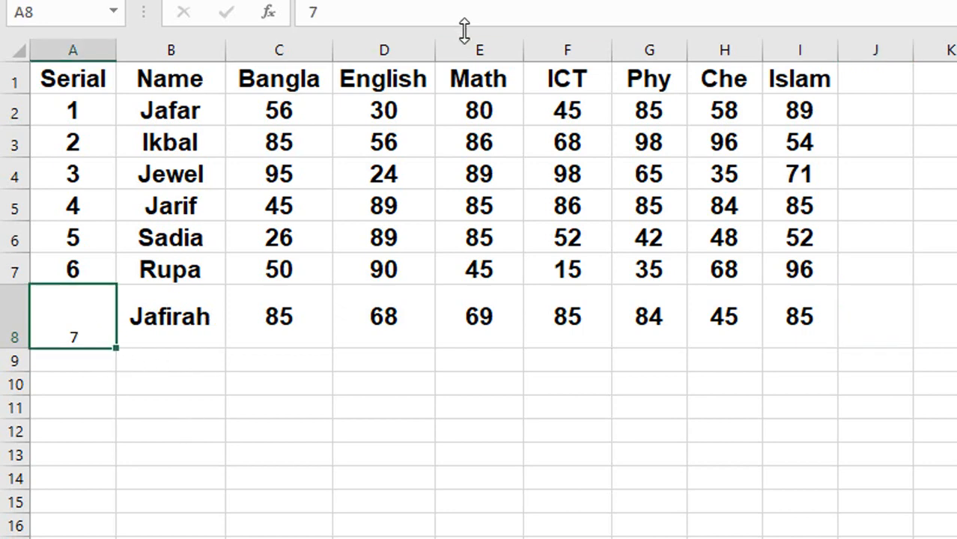
pyautogui.click(464, 1)
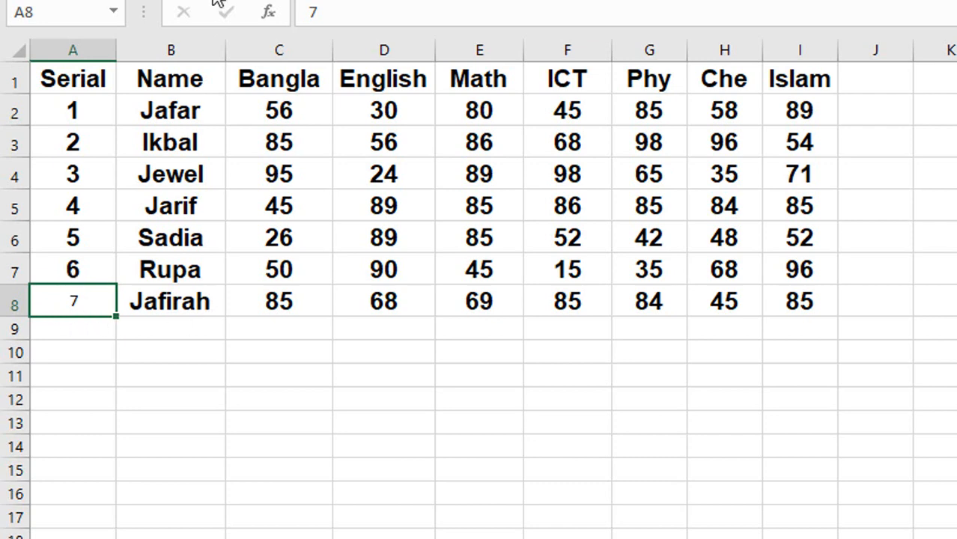
pyautogui.click(299, 1)
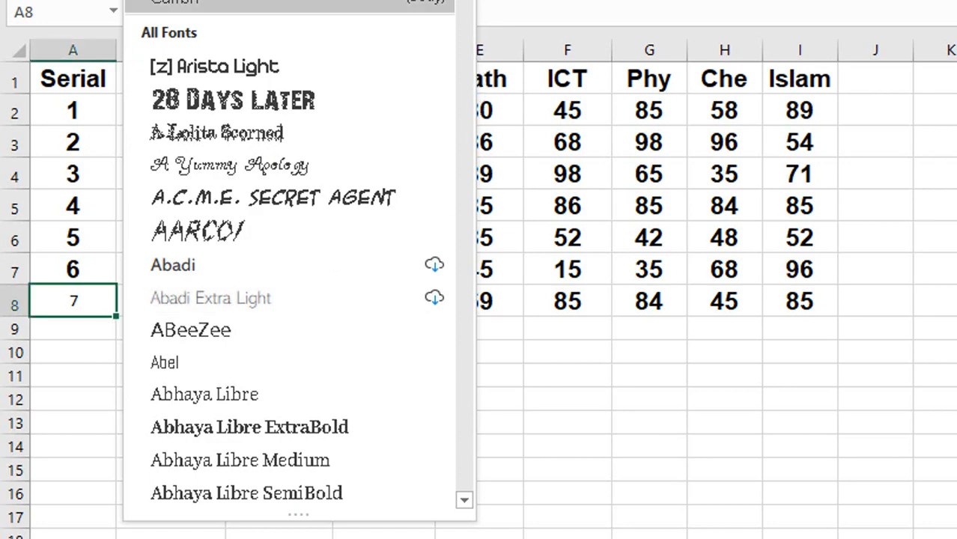
pyautogui.scroll(-12, 472, 1)
pyautogui.scroll(-12, 472, 2)
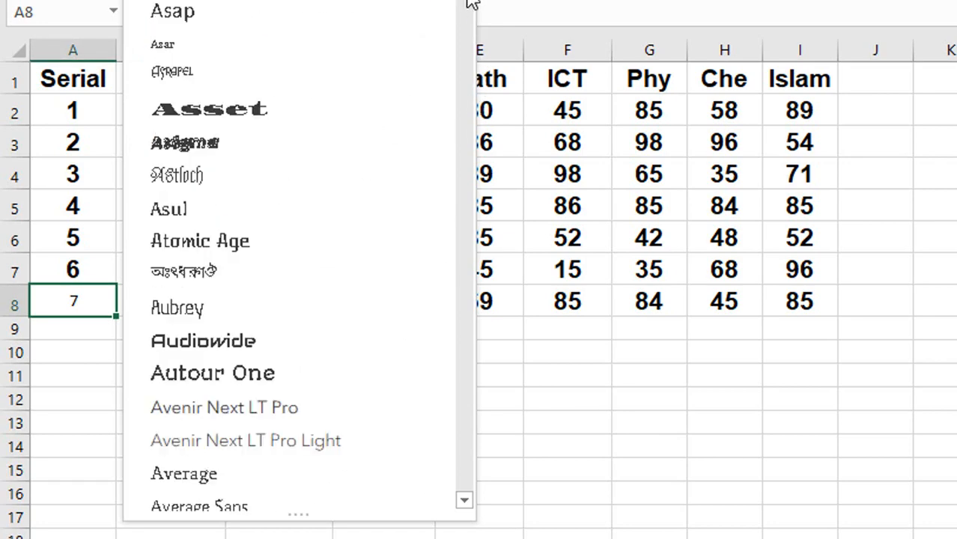
pyautogui.scroll(10, 465, 7)
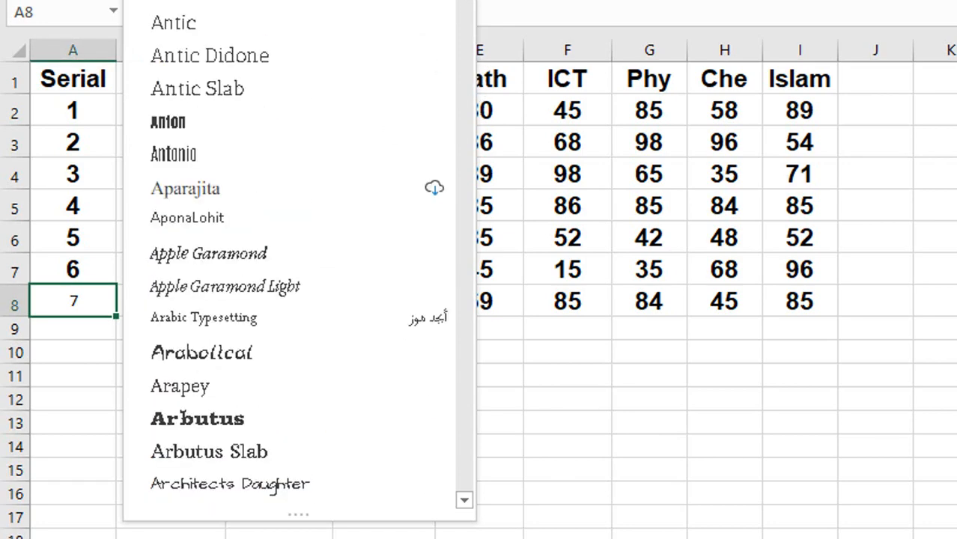
pyautogui.scroll(5, 300, 255)
pyautogui.scroll(-8, 314, 111)
pyautogui.scroll(2, 314, 111)
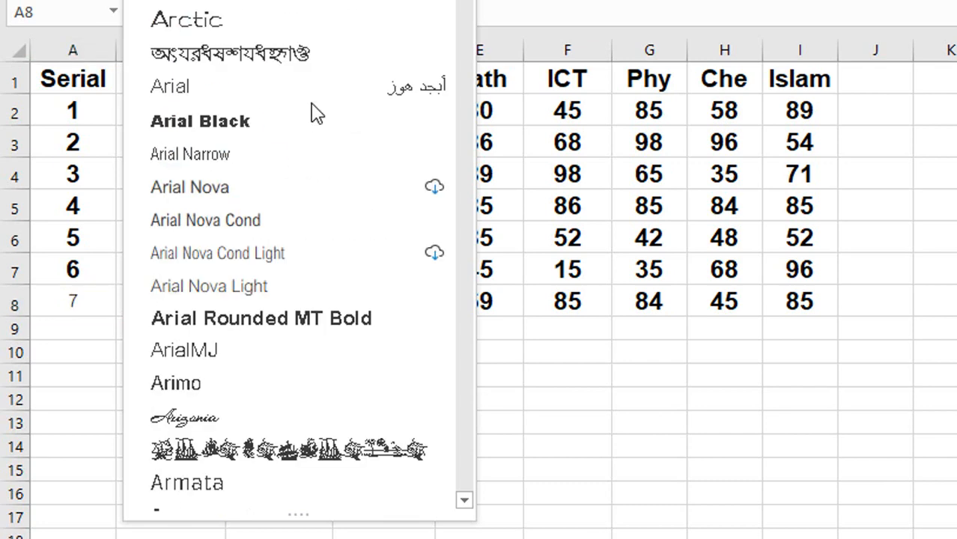
pyautogui.click(327, 96)
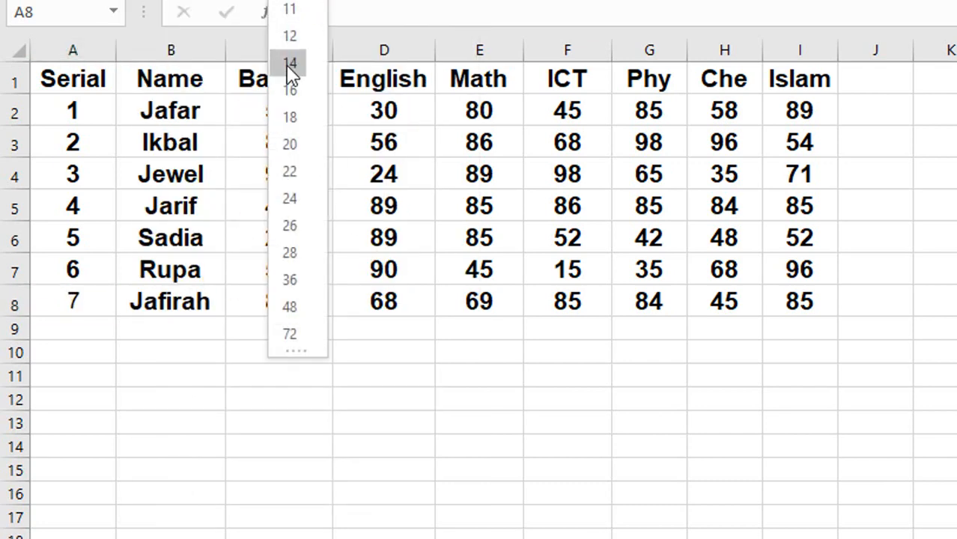
pyautogui.click(293, 94)
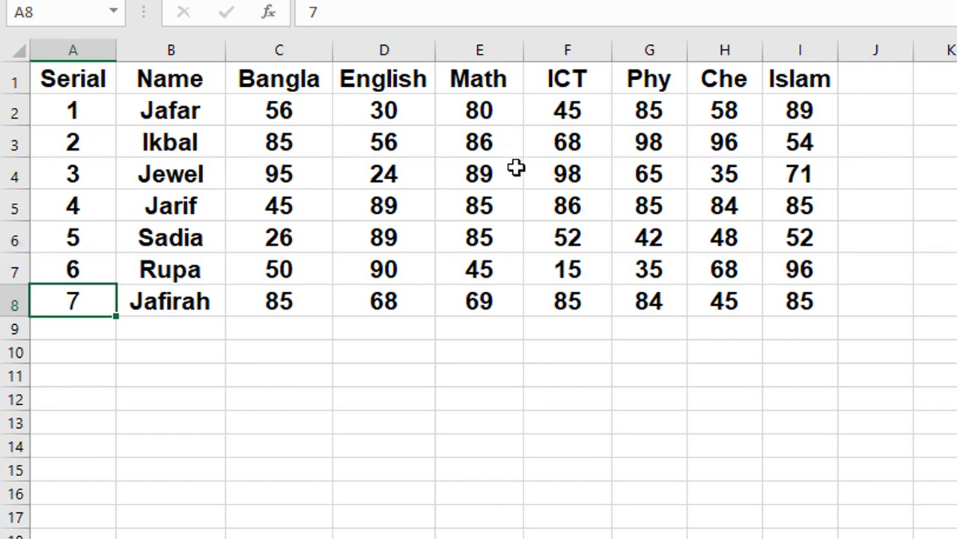
# - Delete the whole ICT column and undo the deletion
pyautogui.click(560, 52)
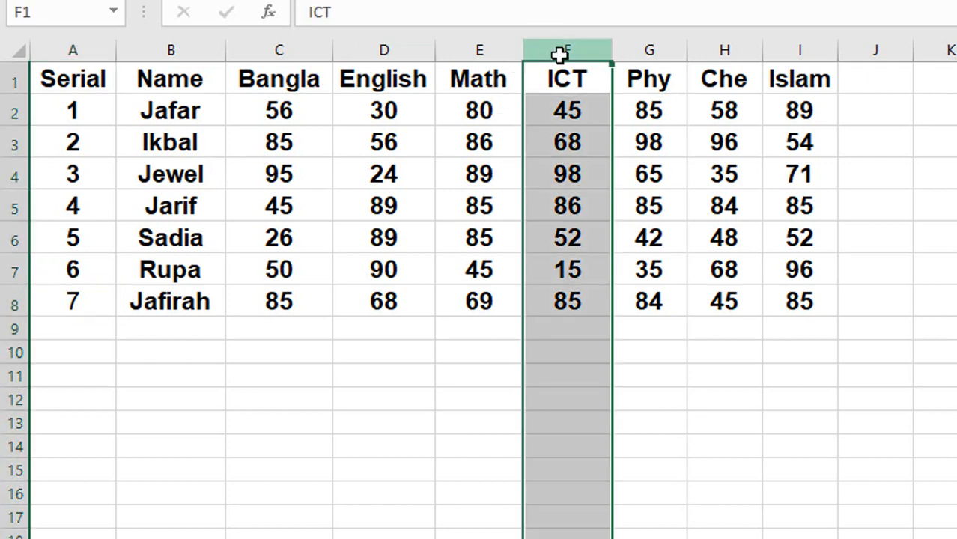
pyautogui.rightClick(561, 52)
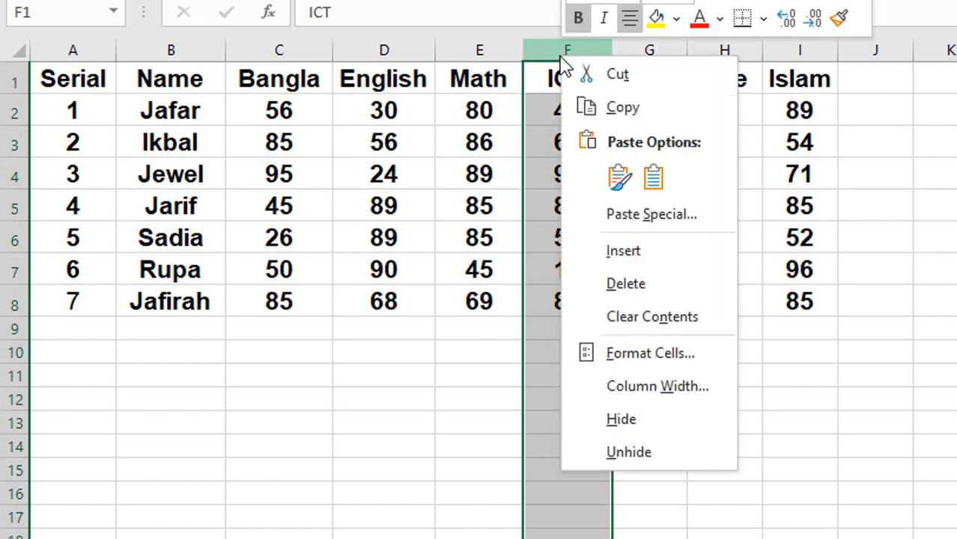
pyautogui.click(642, 292)
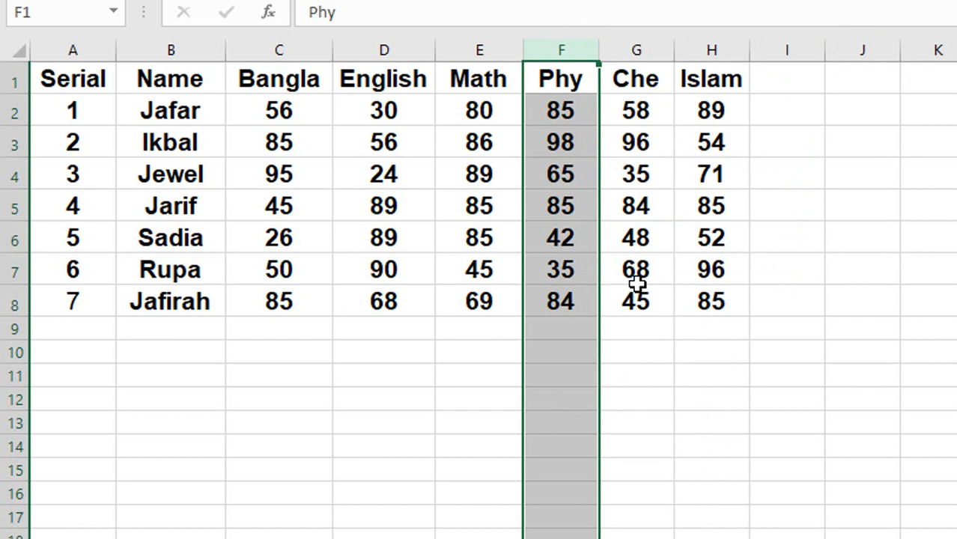
pyautogui.hotkey('ctrl', 'z')
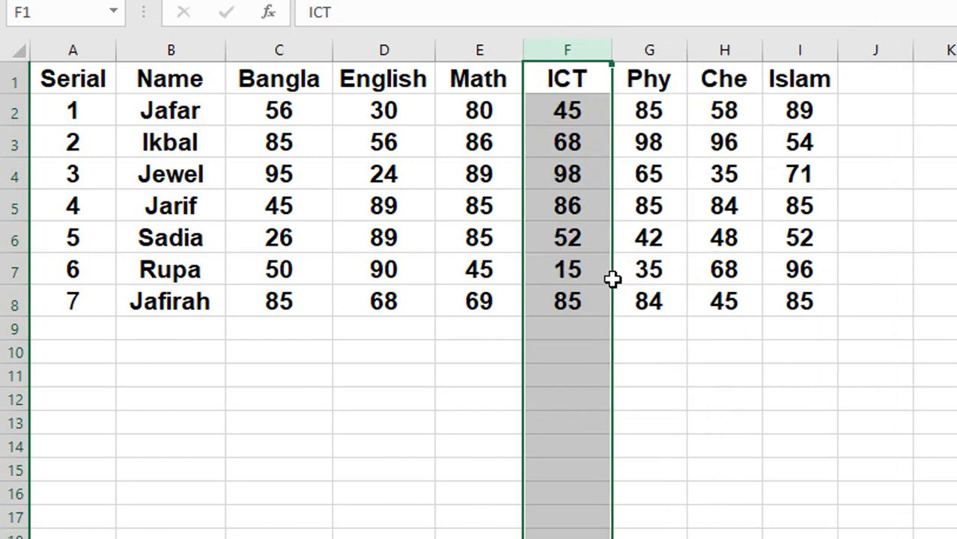
# - Delete the entire row of the serial 4 student and undo the deletion
pyautogui.click(15, 206)
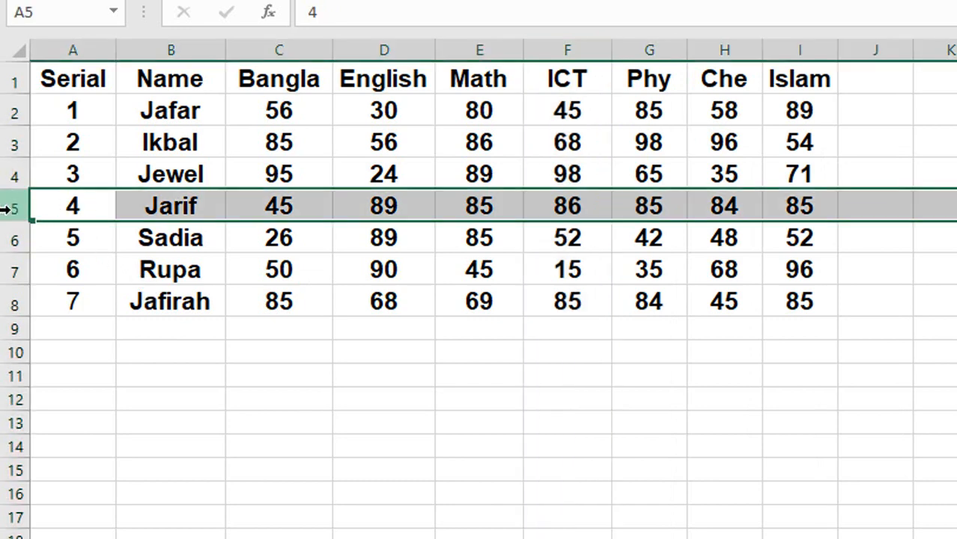
pyautogui.rightClick(14, 207)
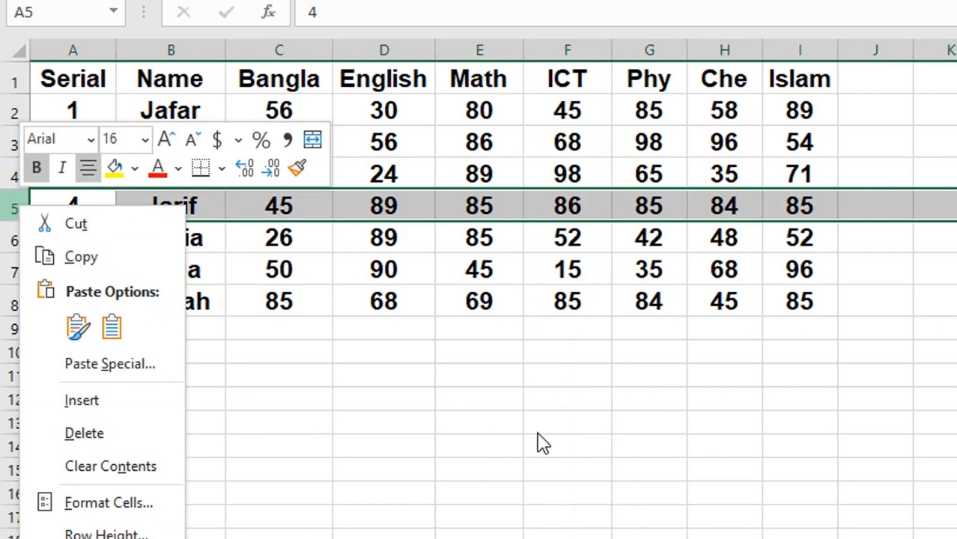
pyautogui.rightClick(453, 217)
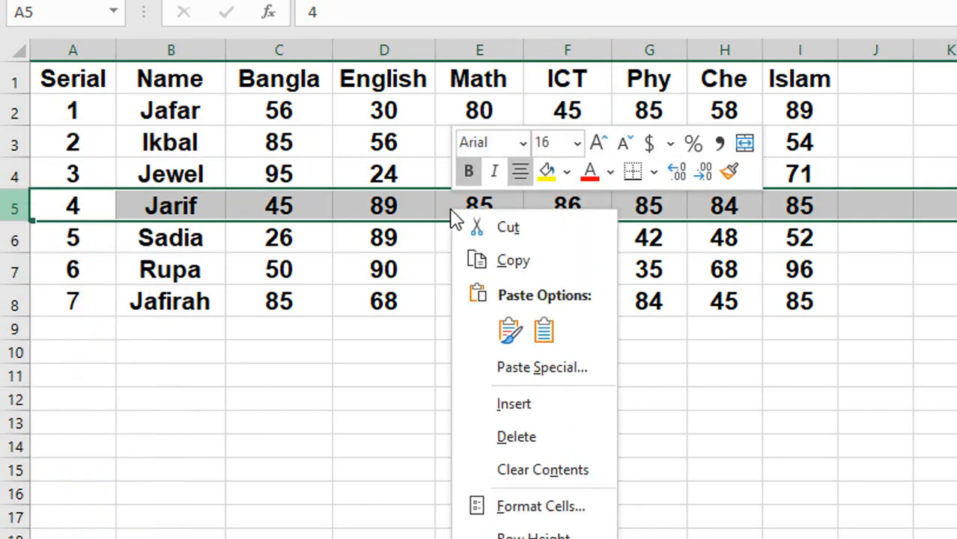
pyautogui.rightClick(14, 210)
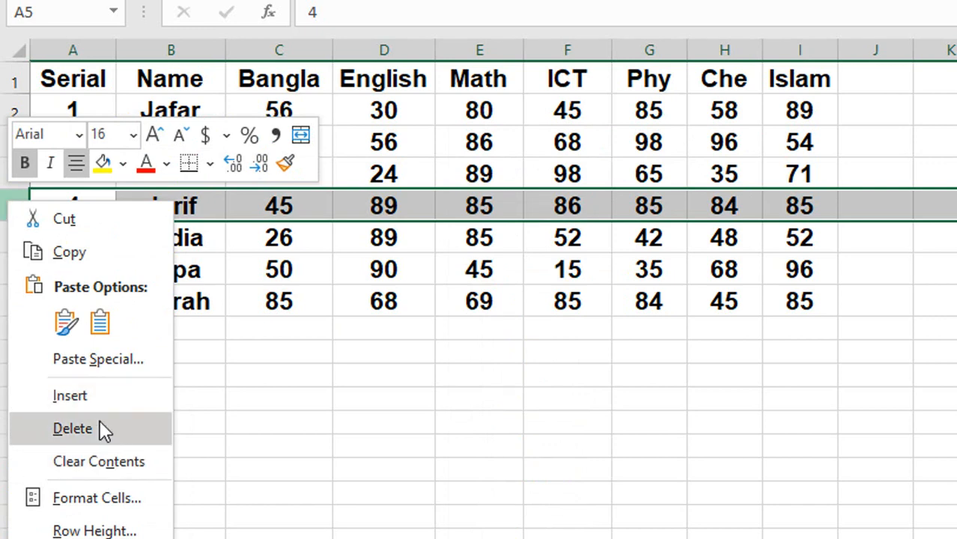
pyautogui.click(387, 235)
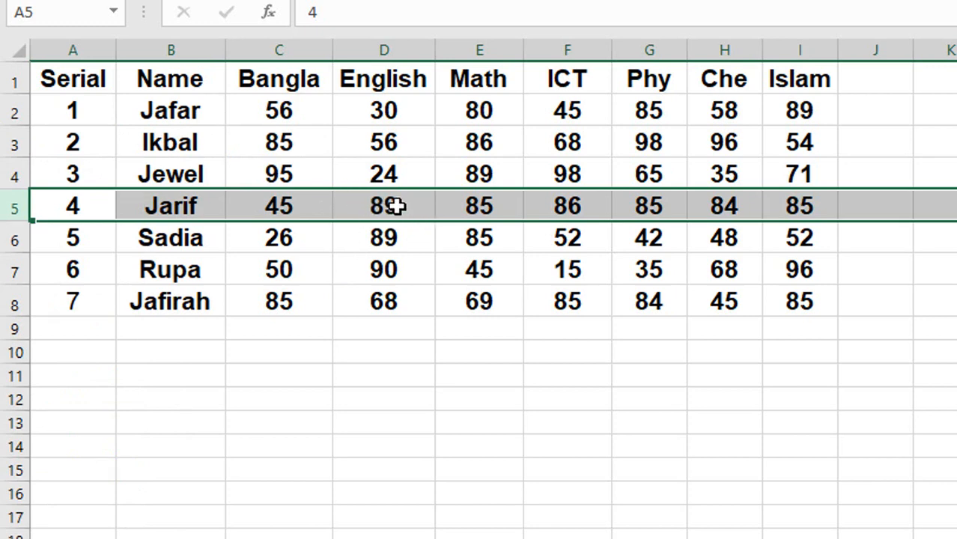
pyautogui.rightClick(22, 202)
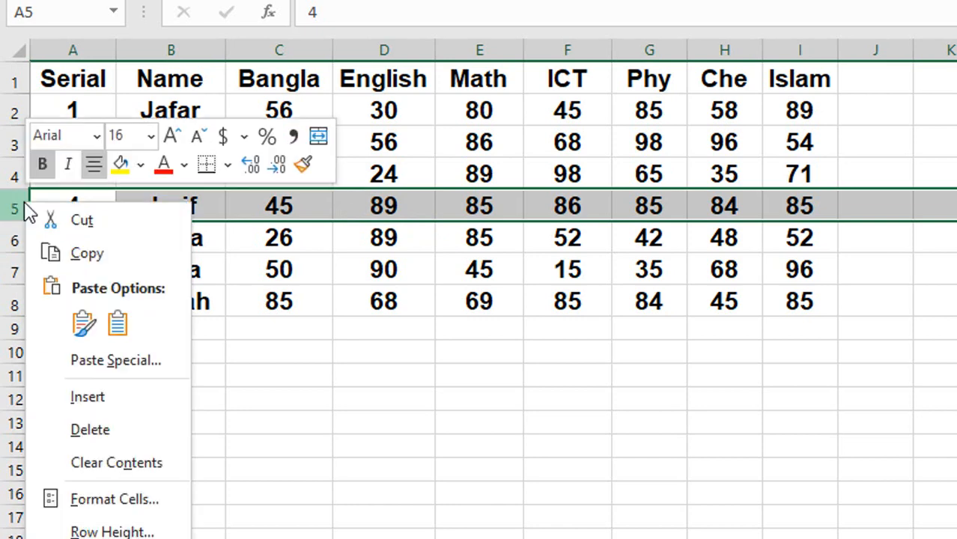
pyautogui.click(148, 433)
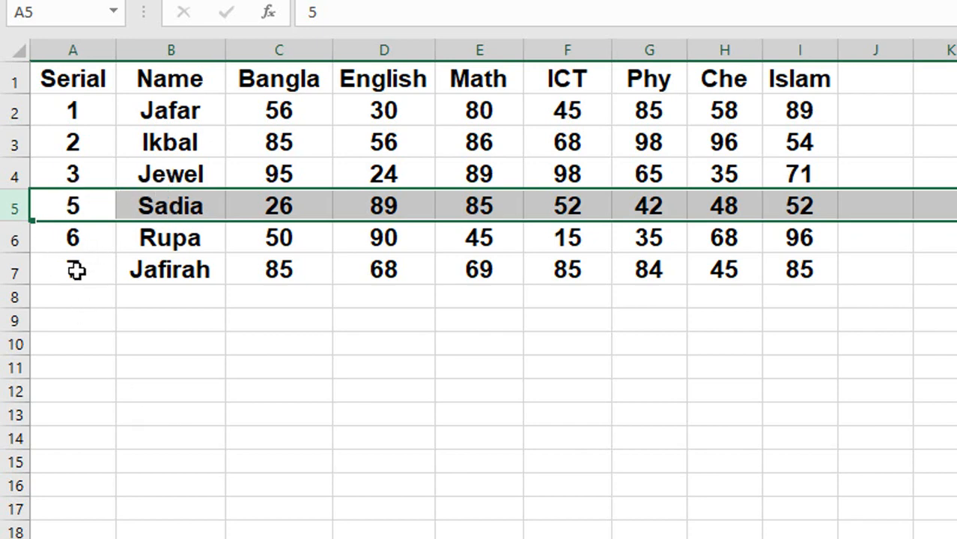
pyautogui.hotkey('ctrl', 'z')
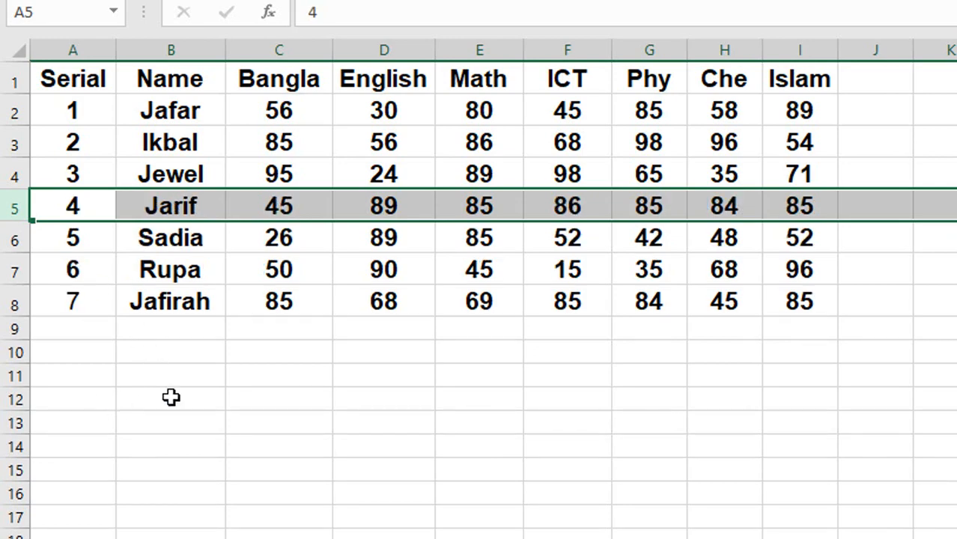
pyautogui.click(387, 331)
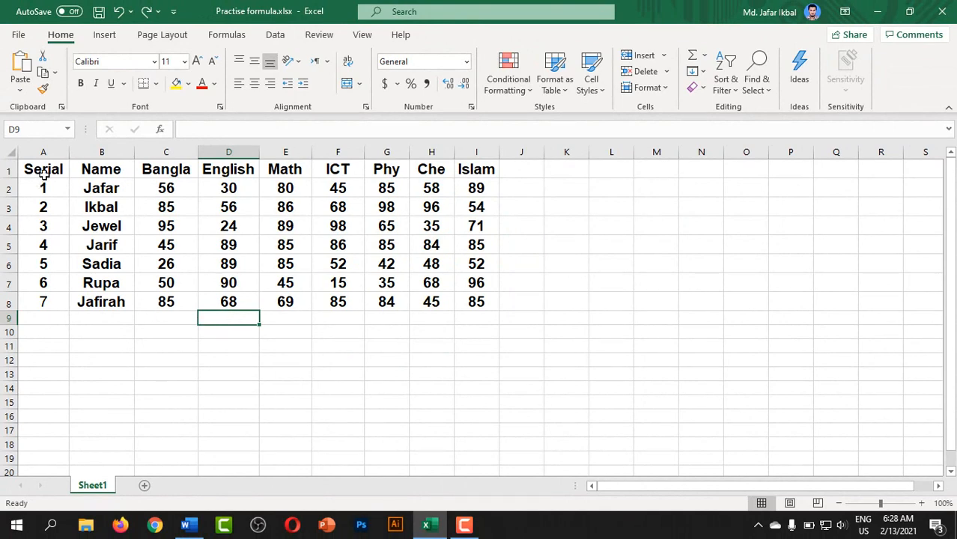
# - Clear the contents of the ICT marks in F2:F8, keeping the header, and undo the clearing
pyautogui.moveTo(44, 172); pyautogui.dragTo(487, 302)
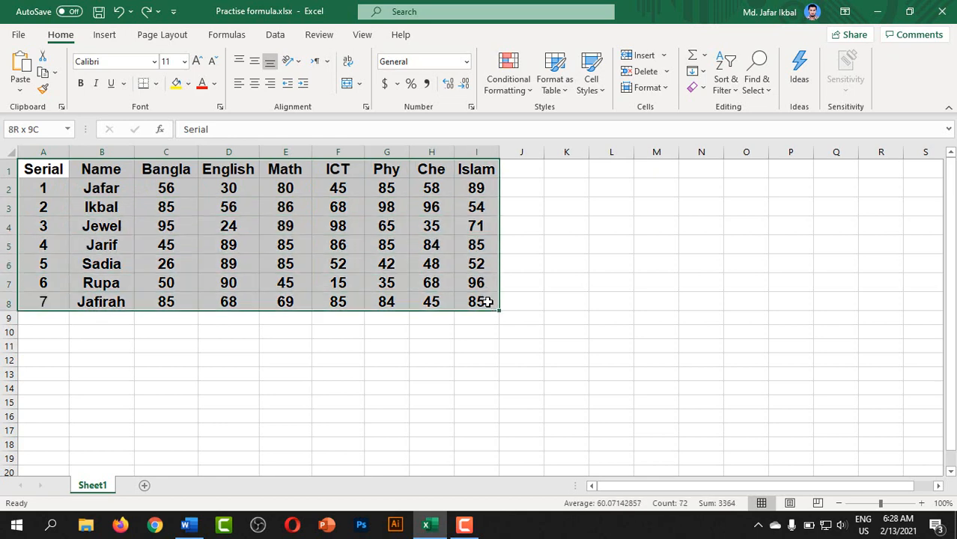
pyautogui.click(335, 188)
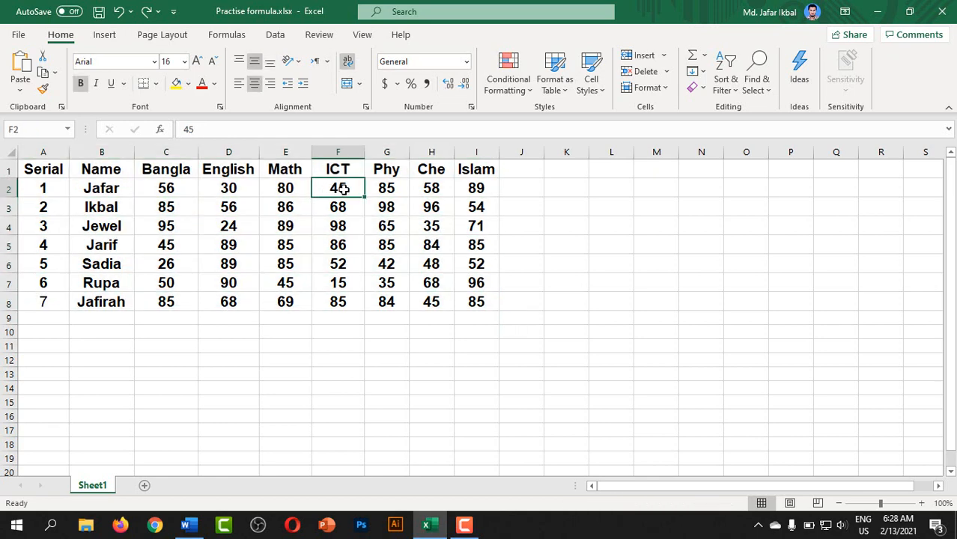
pyautogui.moveTo(357, 190); pyautogui.dragTo(341, 304)
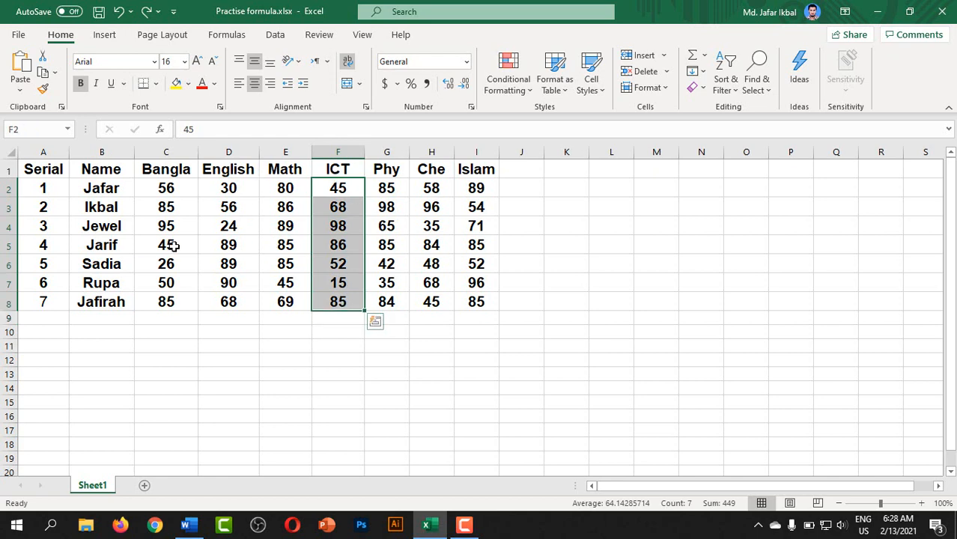
pyautogui.rightClick(339, 189)
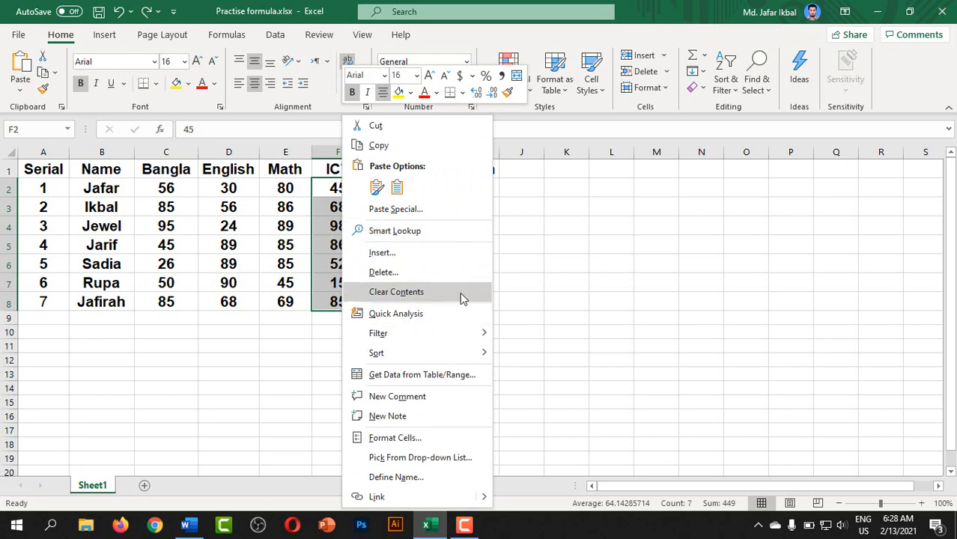
pyautogui.click(459, 292)
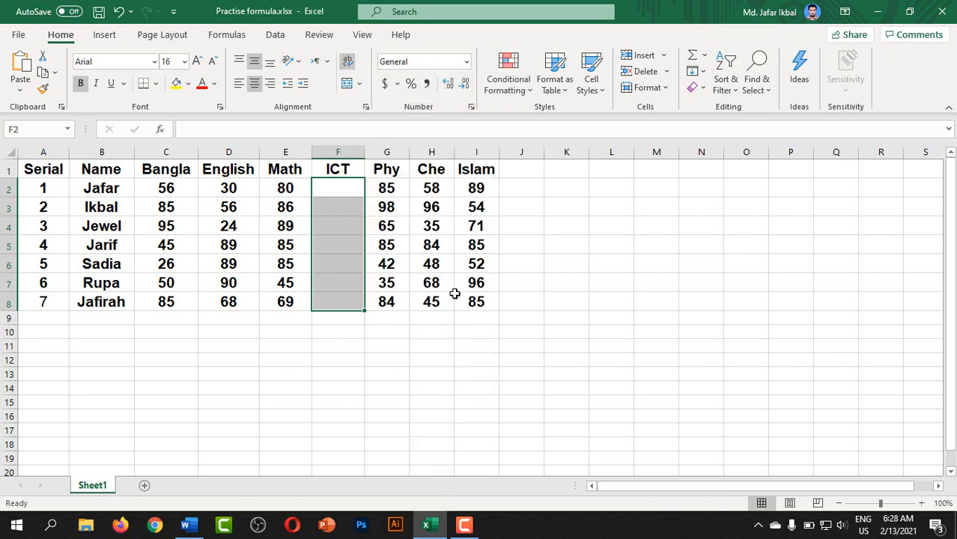
pyautogui.hotkey('ctrl', 'z')
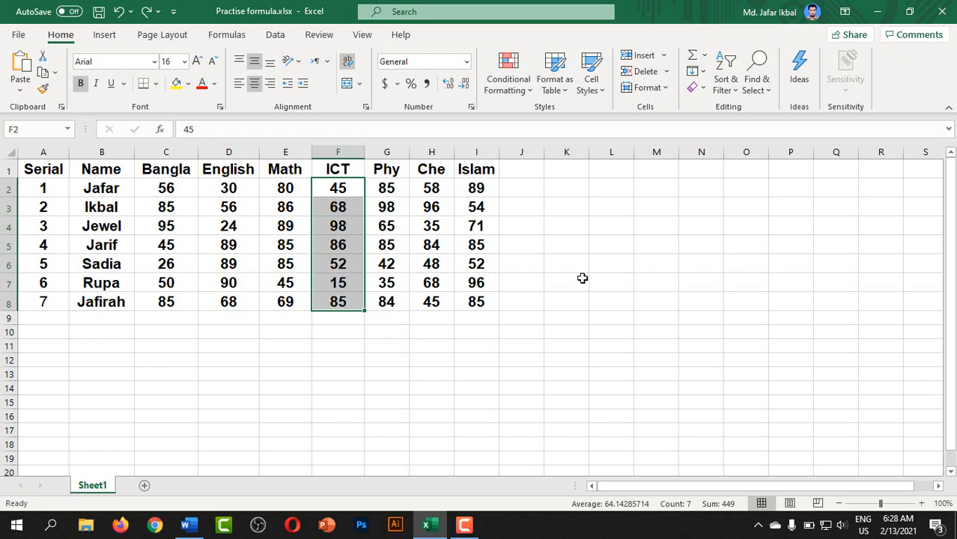
pyautogui.click(520, 191)
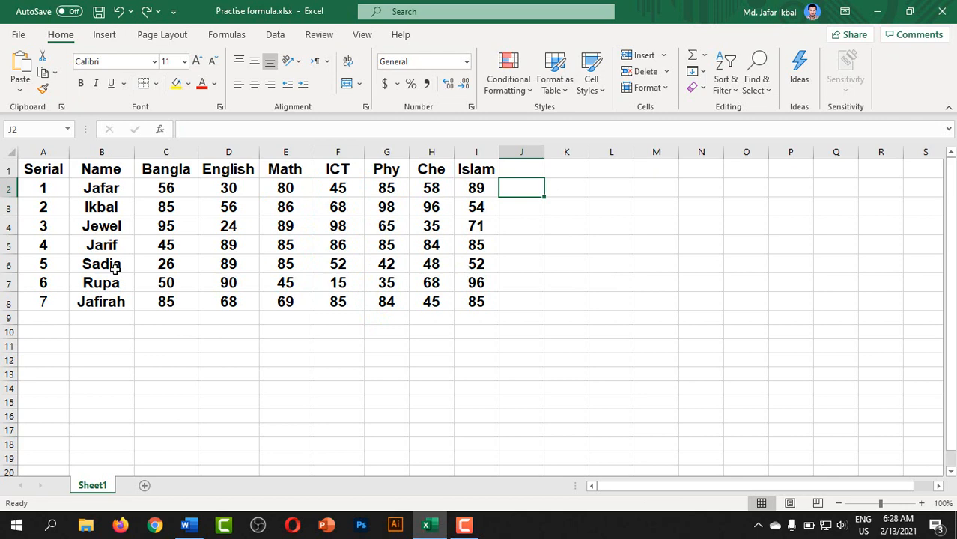
# - Hide the Phy marks column
pyautogui.click(380, 154)
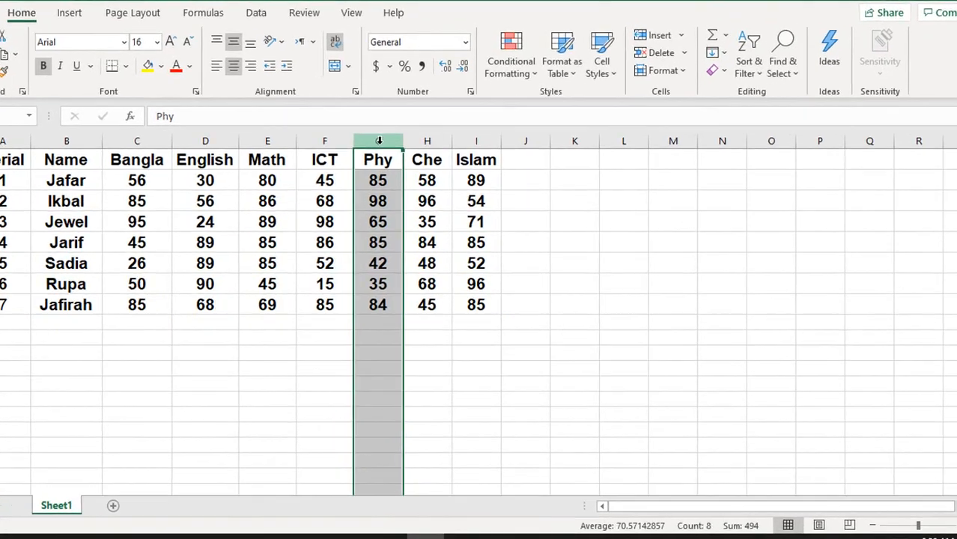
pyautogui.rightClick(389, 156)
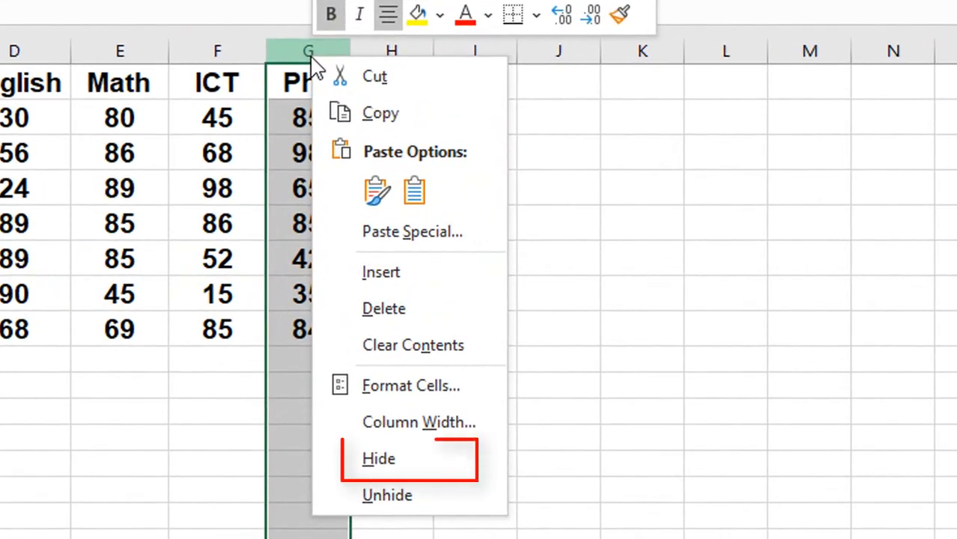
pyautogui.click(385, 463)
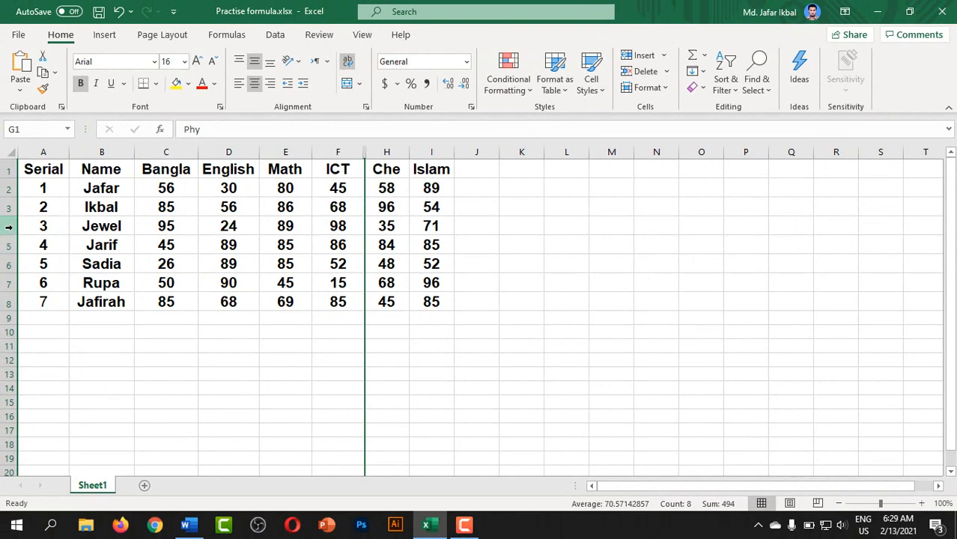
# - Hide rows 4 to 6, holding the students with serials 3 to 5
pyautogui.click(12, 227)
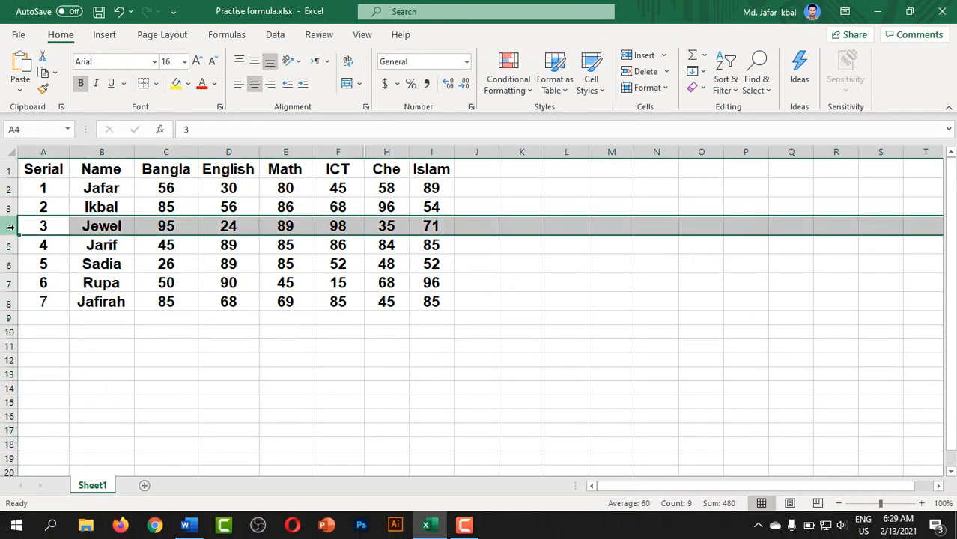
pyautogui.moveTo(14, 229); pyautogui.dragTo(13, 269)
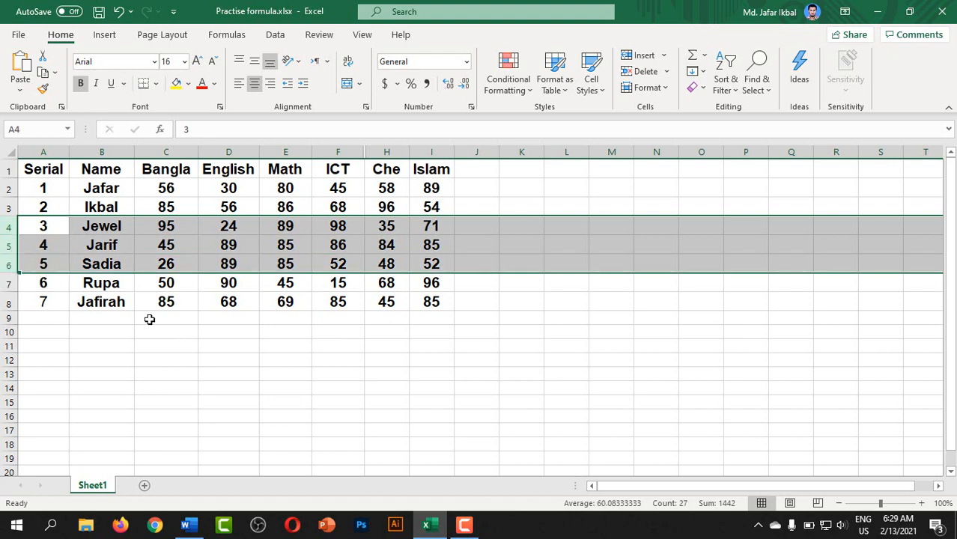
pyautogui.rightClick(12, 231)
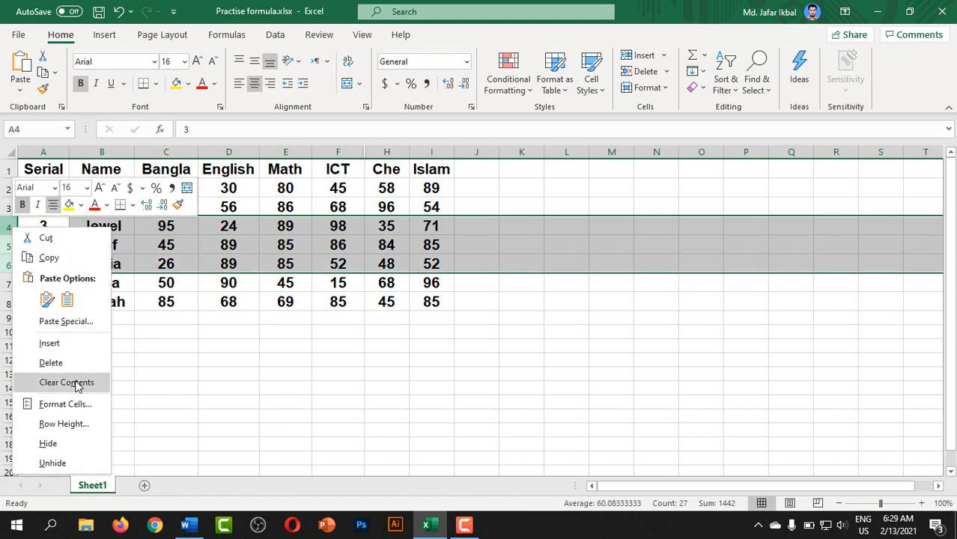
pyautogui.click(76, 446)
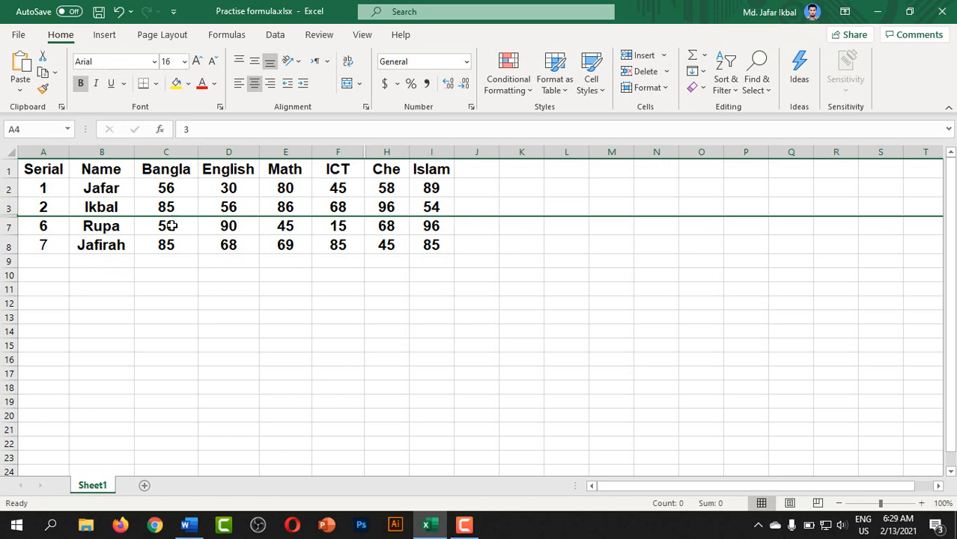
# - Check the print preview of the marks table with the hidden rows and column, and return to the sheet
pyautogui.click(18, 35)
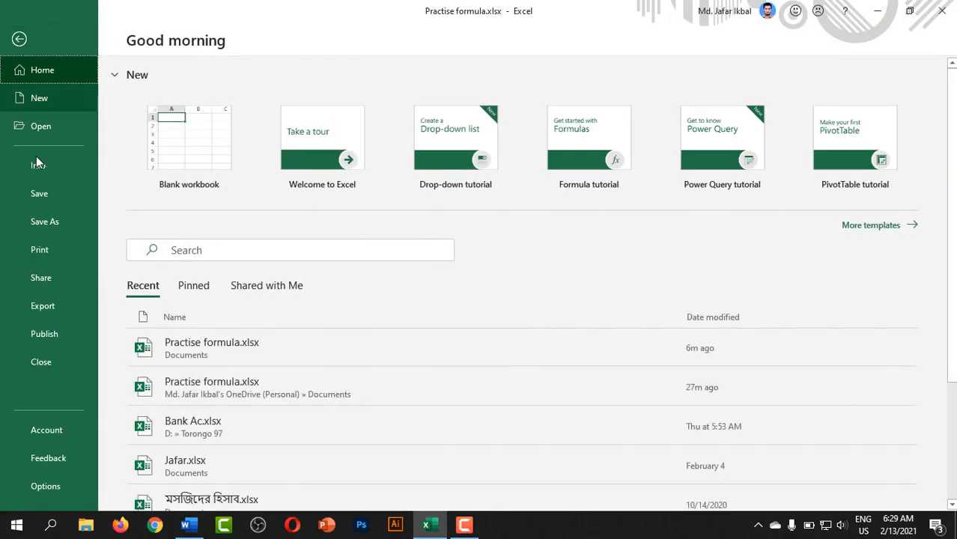
pyautogui.click(78, 247)
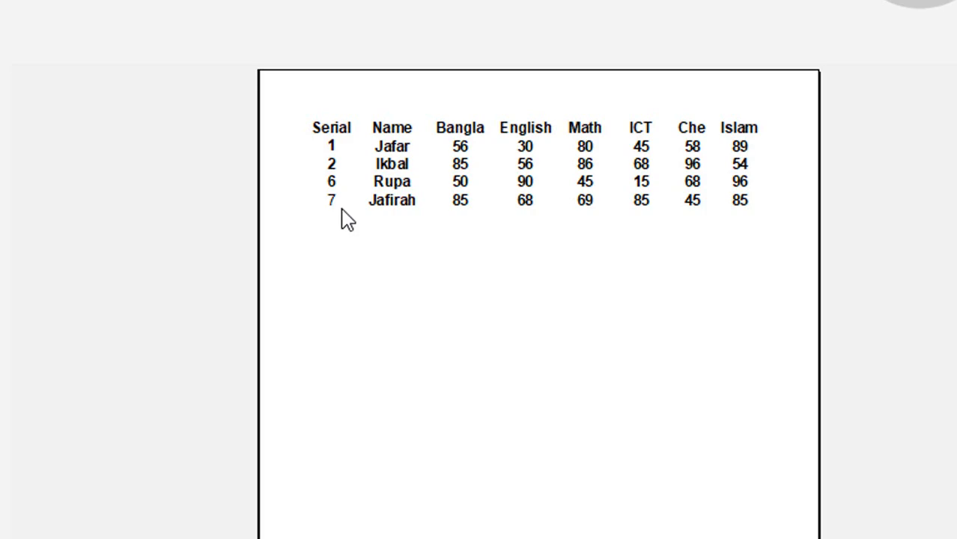
pyautogui.click(19, 36)
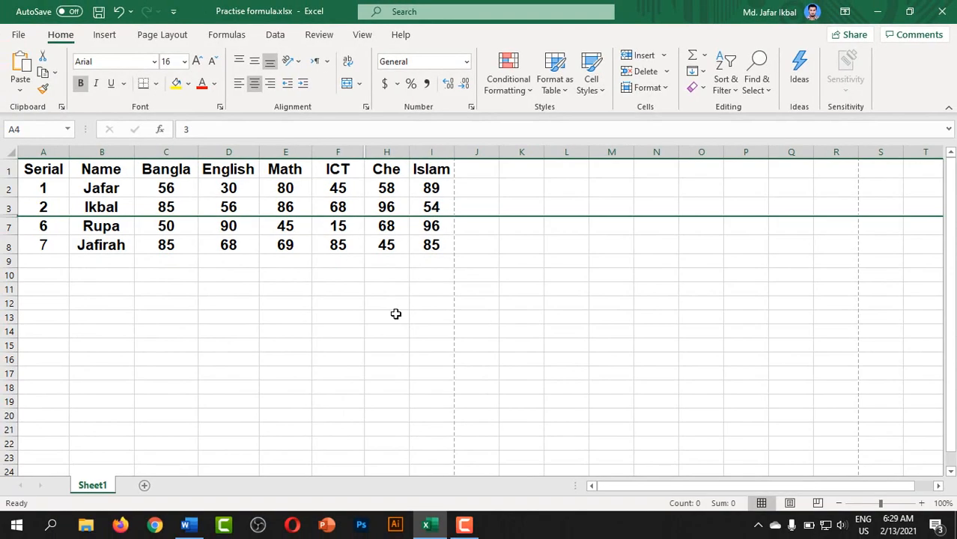
# - Try to unhide the Phy column with only the Che column selected, and again with only the ICT column selected
pyautogui.click(386, 152)
pyautogui.rightClick(386, 155)
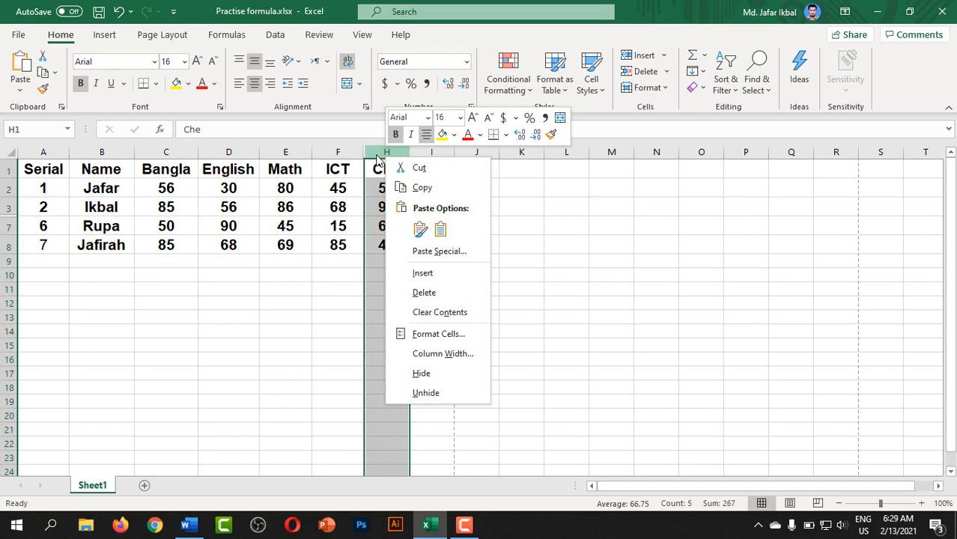
pyautogui.click(423, 394)
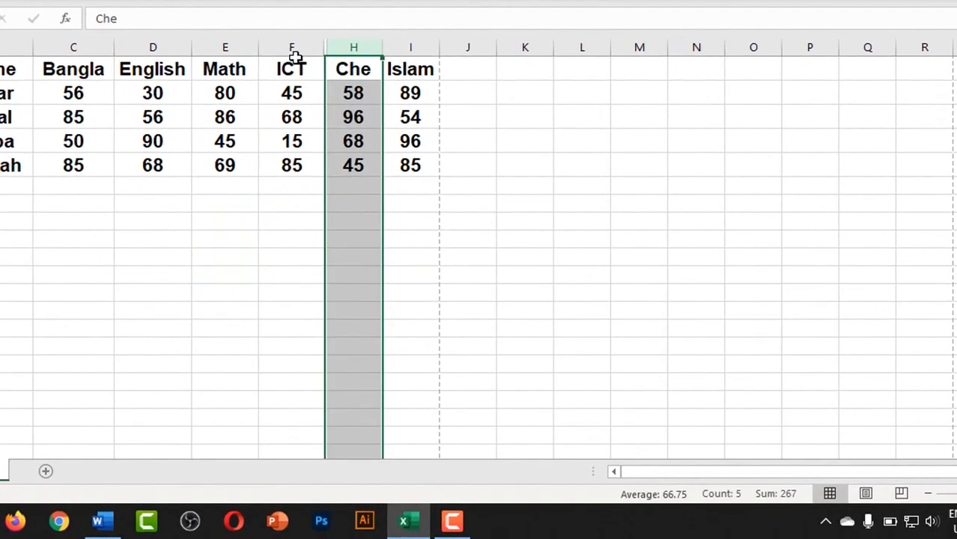
pyautogui.click(338, 152)
pyautogui.rightClick(338, 152)
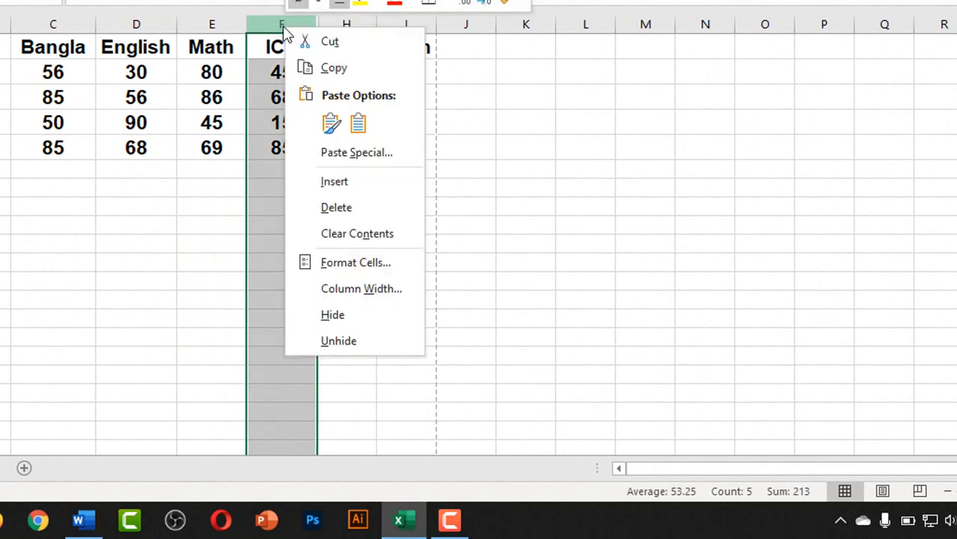
pyautogui.click(355, 342)
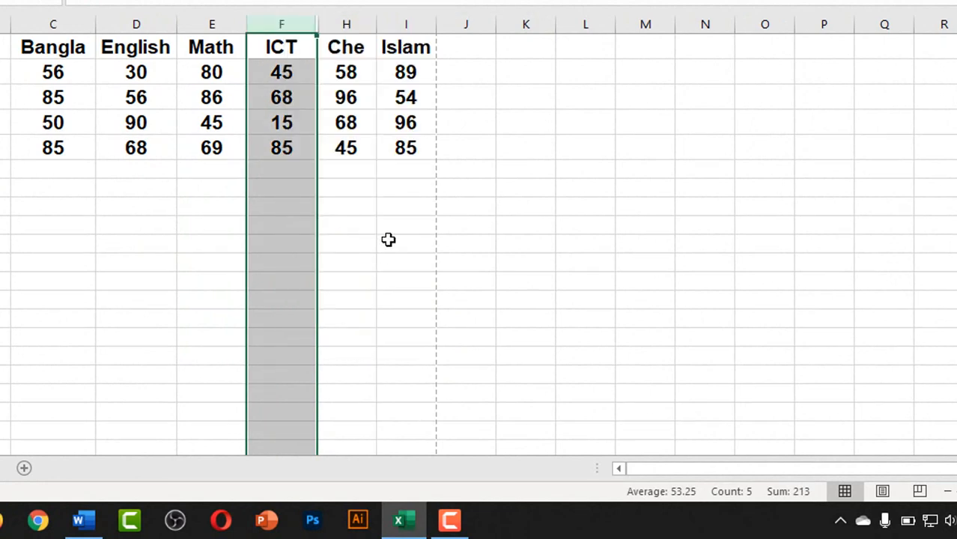
pyautogui.click(367, 175)
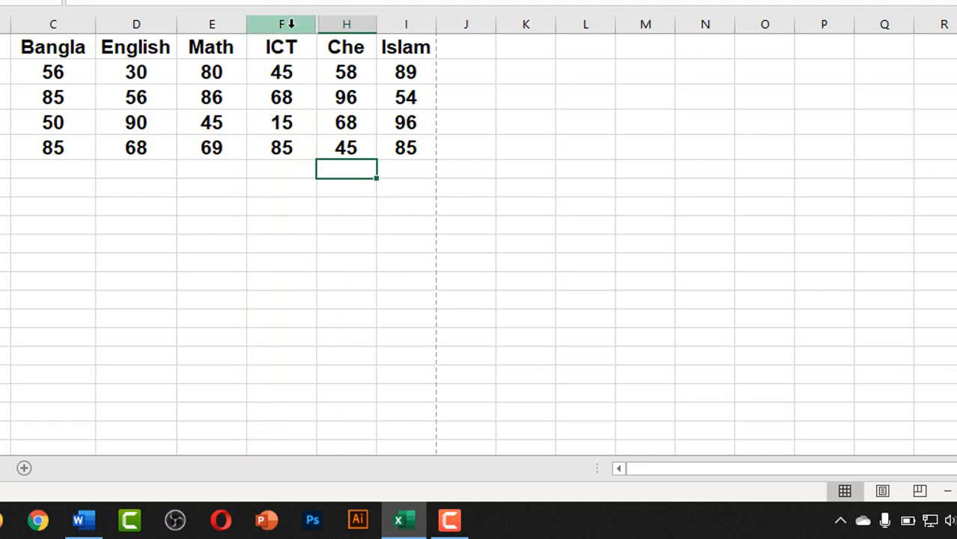
# - Unhide the Phy column by selecting the ICT and Che columns on both sides of it together
pyautogui.moveTo(291, 23); pyautogui.dragTo(346, 25)
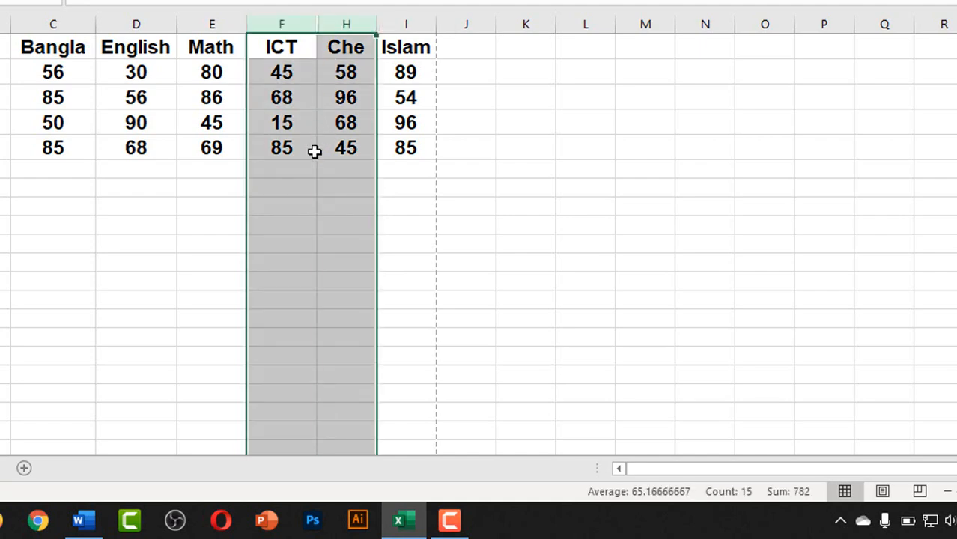
pyautogui.rightClick(301, 25)
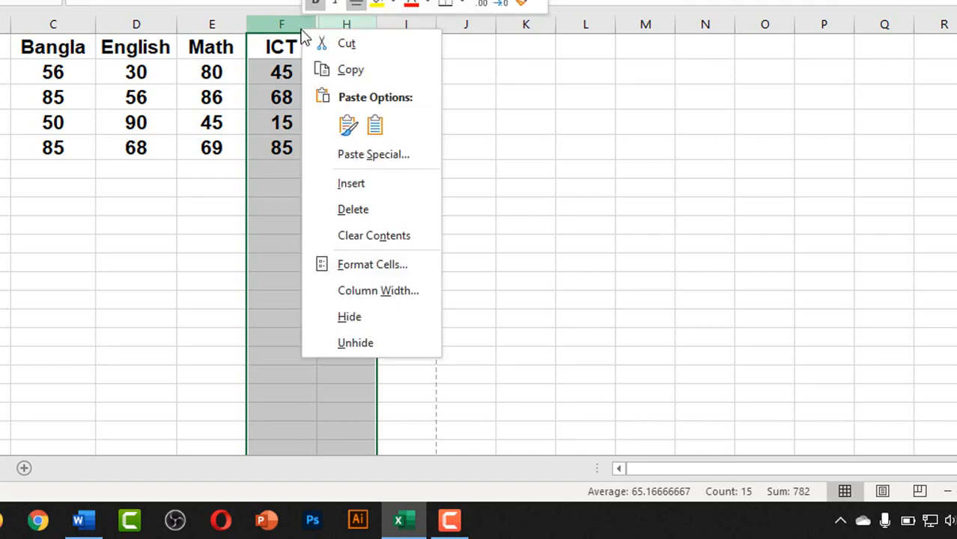
pyautogui.click(370, 343)
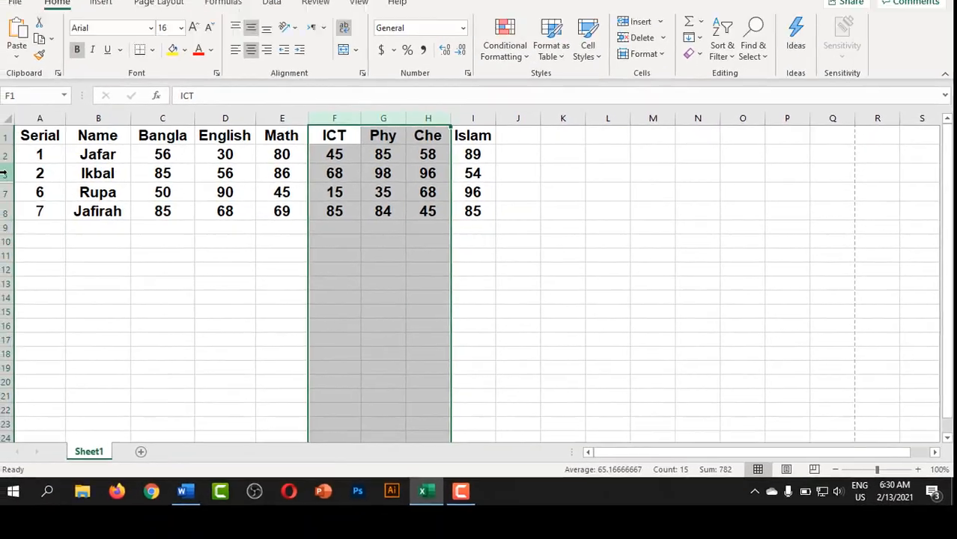
# - Unhide rows 4 to 6 by selecting rows 3 and 7 around them together
pyautogui.moveTo(4, 173); pyautogui.dragTo(6, 192)
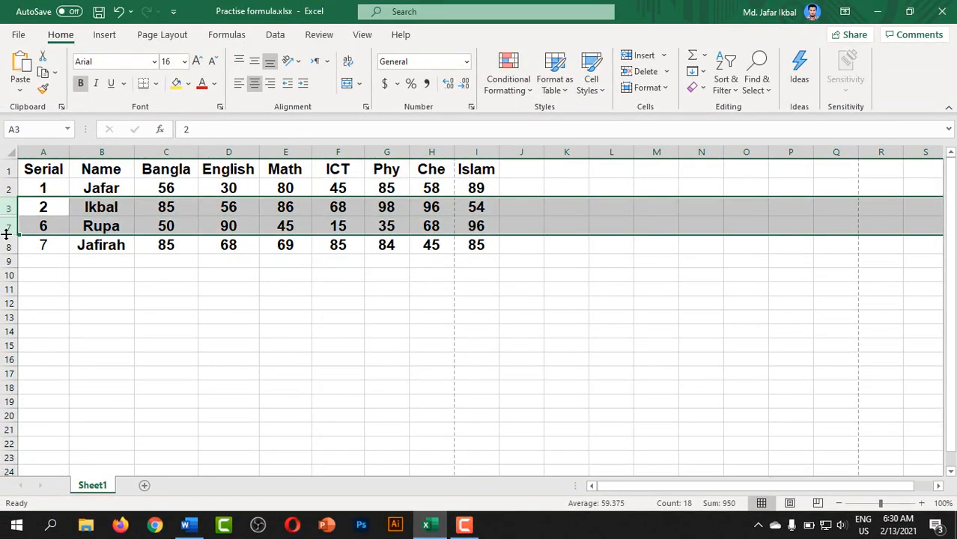
pyautogui.rightClick(9, 208)
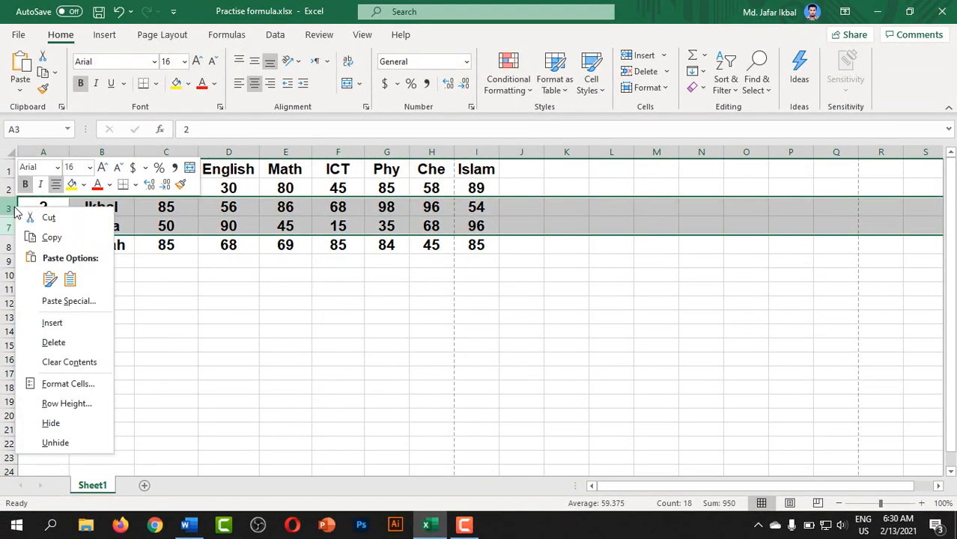
pyautogui.click(72, 447)
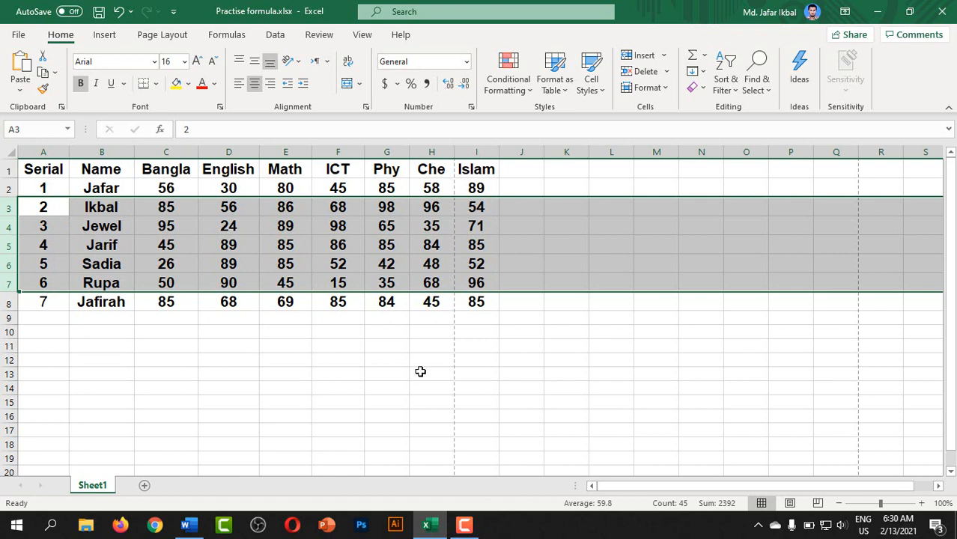
pyautogui.click(396, 308)
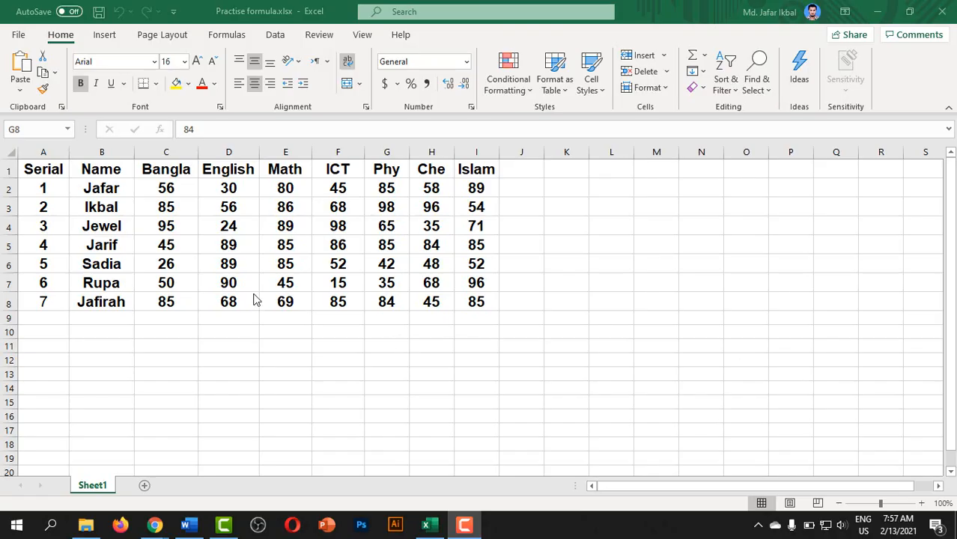
# - Fill the serial number 1 from A2 down to A8, and clear the contents of A2:A8
pyautogui.click(46, 207)
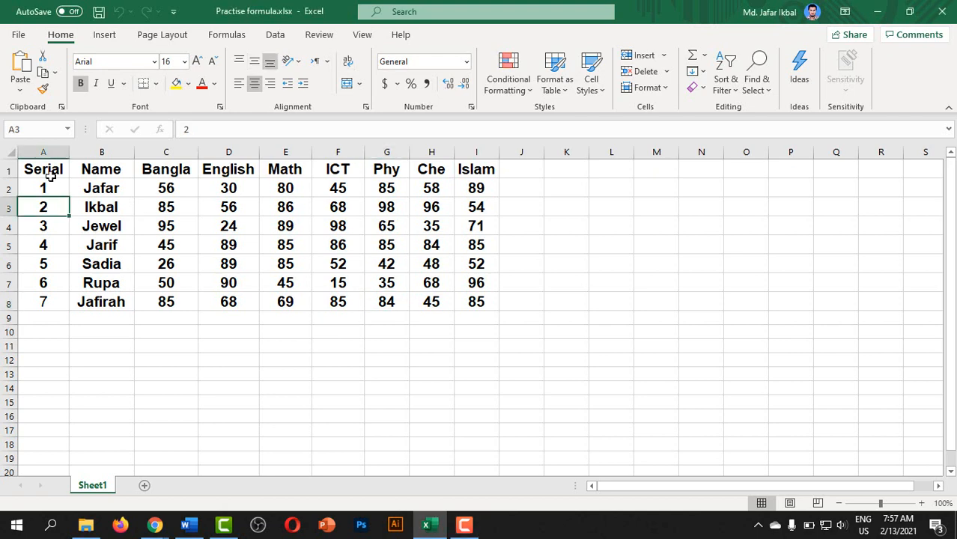
pyautogui.click(54, 189)
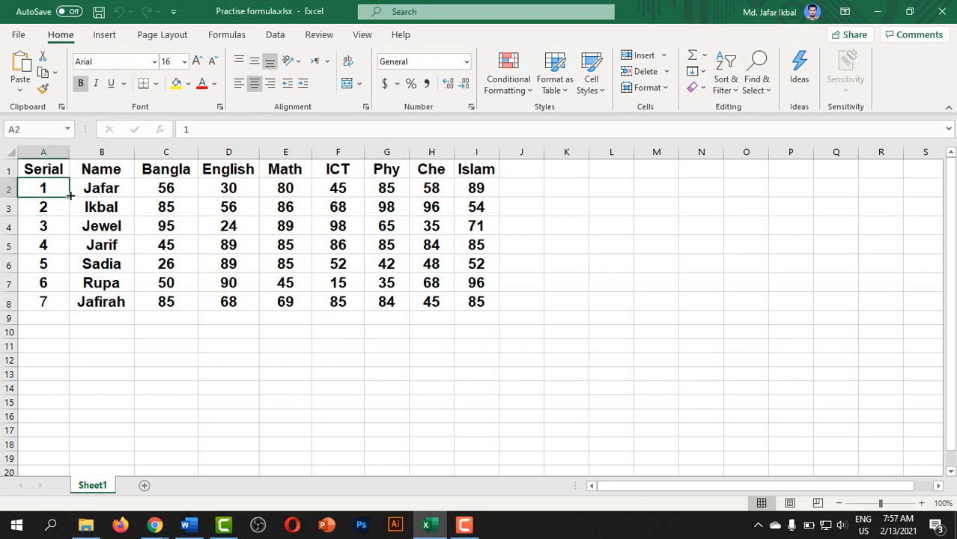
pyautogui.moveTo(69, 196); pyautogui.dragTo(66, 310)
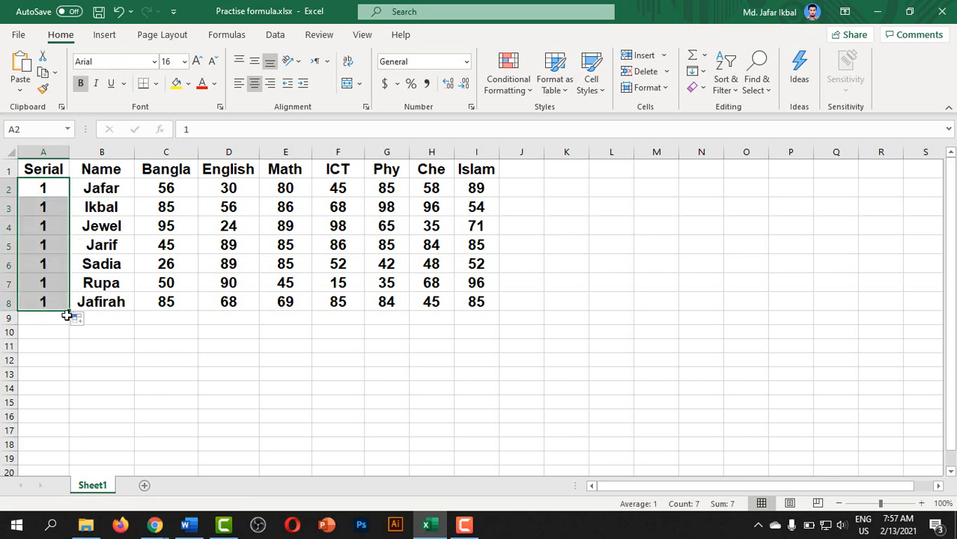
pyautogui.press('Delete')
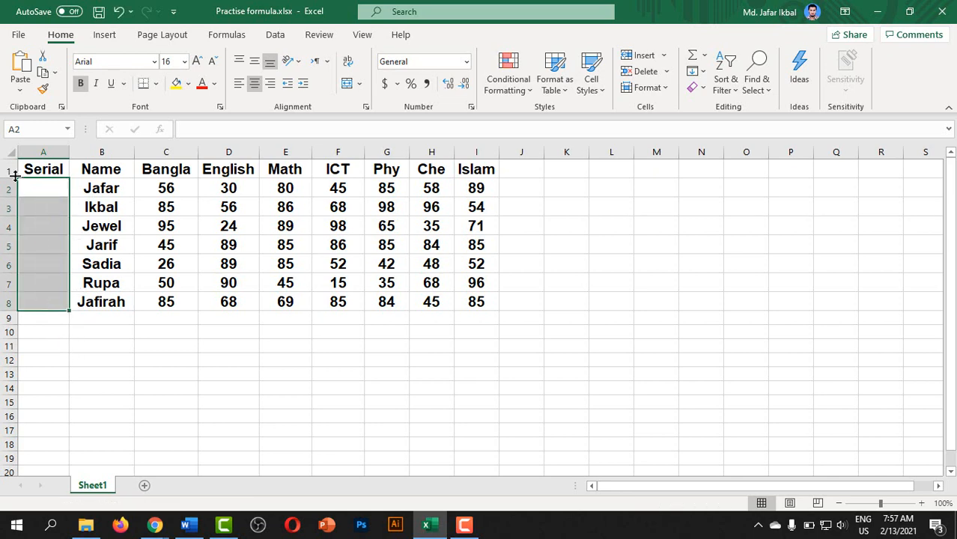
# - Enter 1 in A2 and fill it down to A8 as a series with the Fill Series option
pyautogui.click(50, 190)
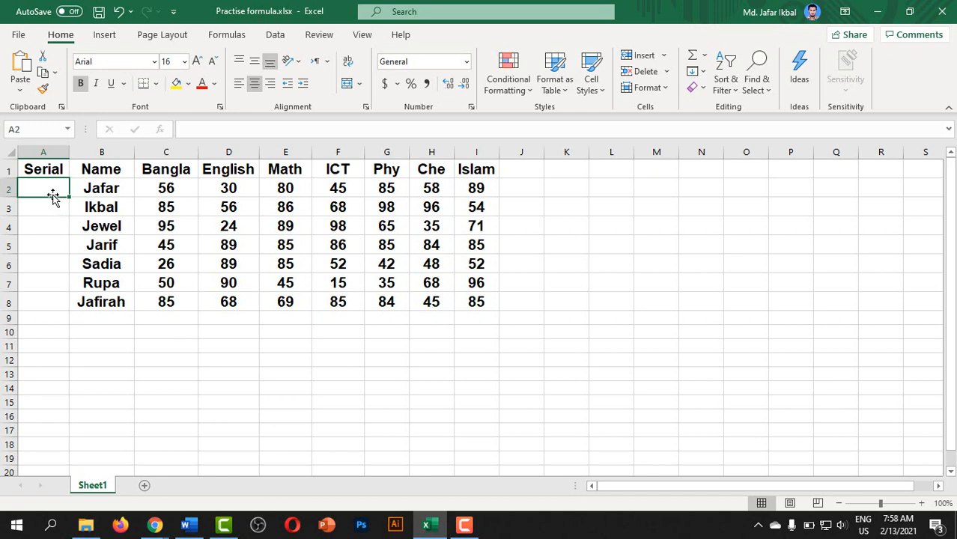
pyautogui.write('1')
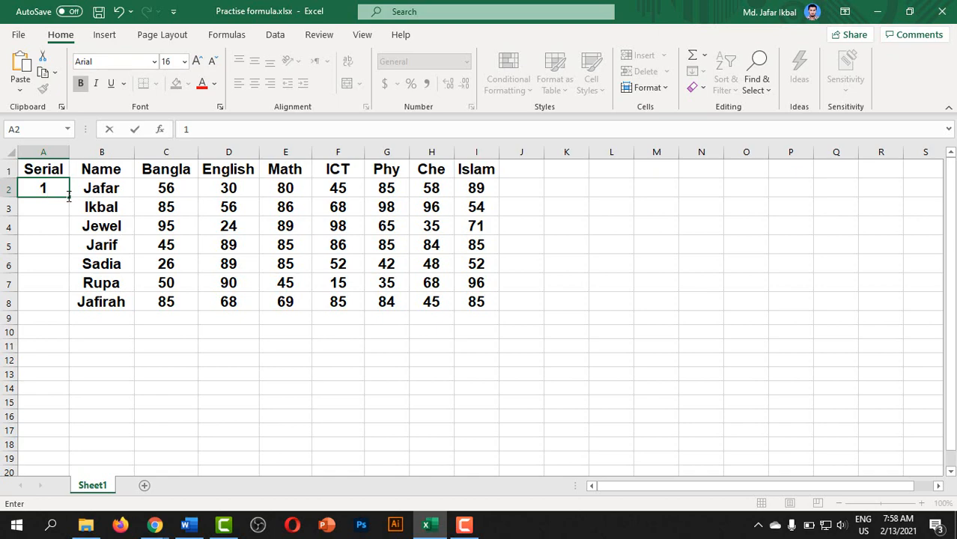
pyautogui.moveTo(68, 197); pyautogui.dragTo(77, 326)
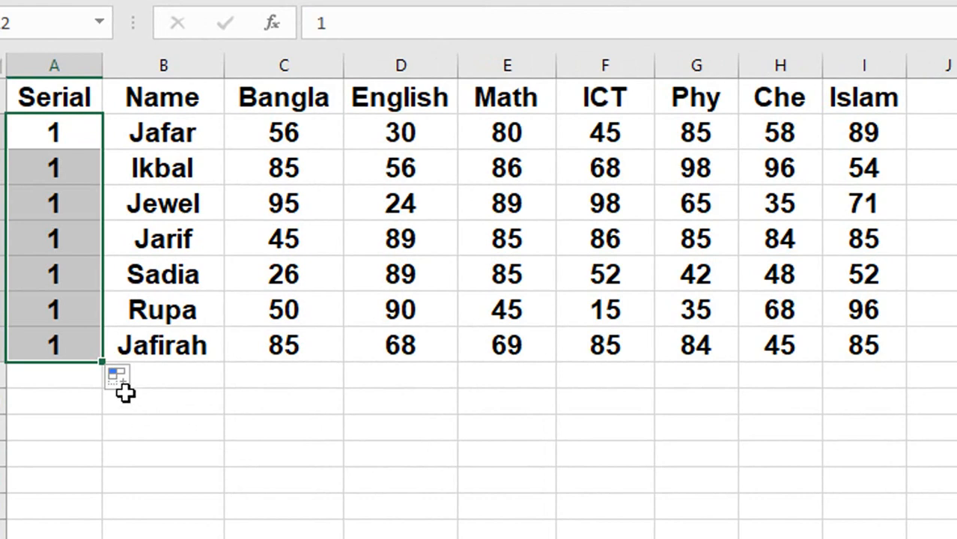
pyautogui.click(142, 381)
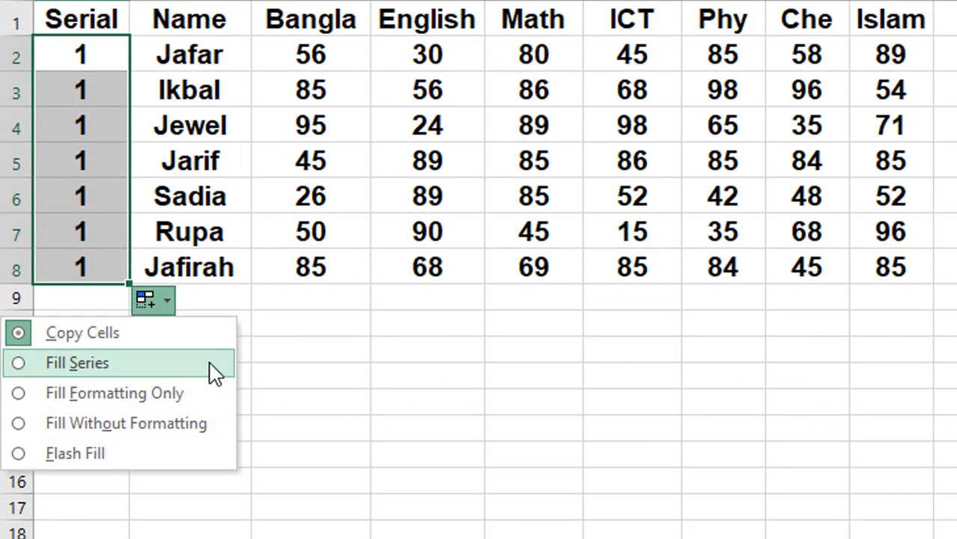
pyautogui.click(211, 366)
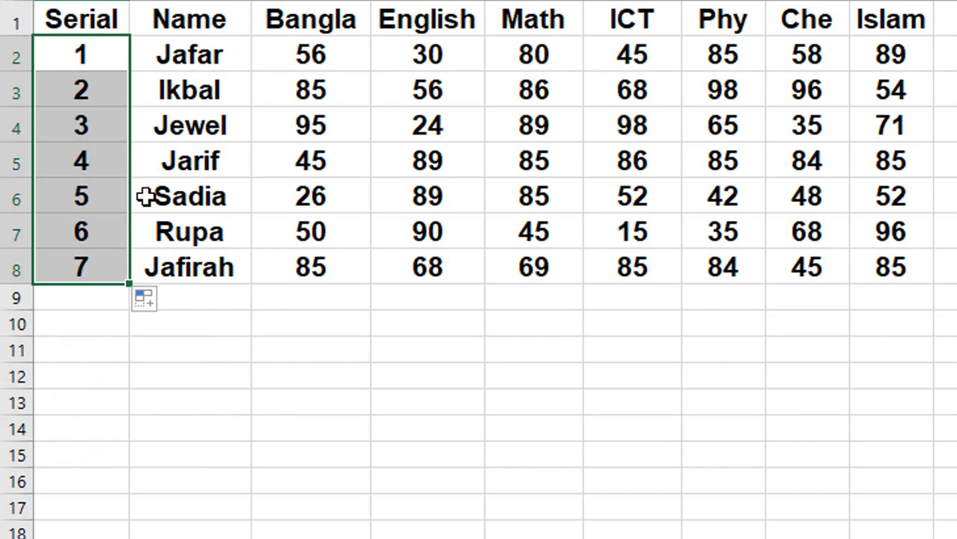